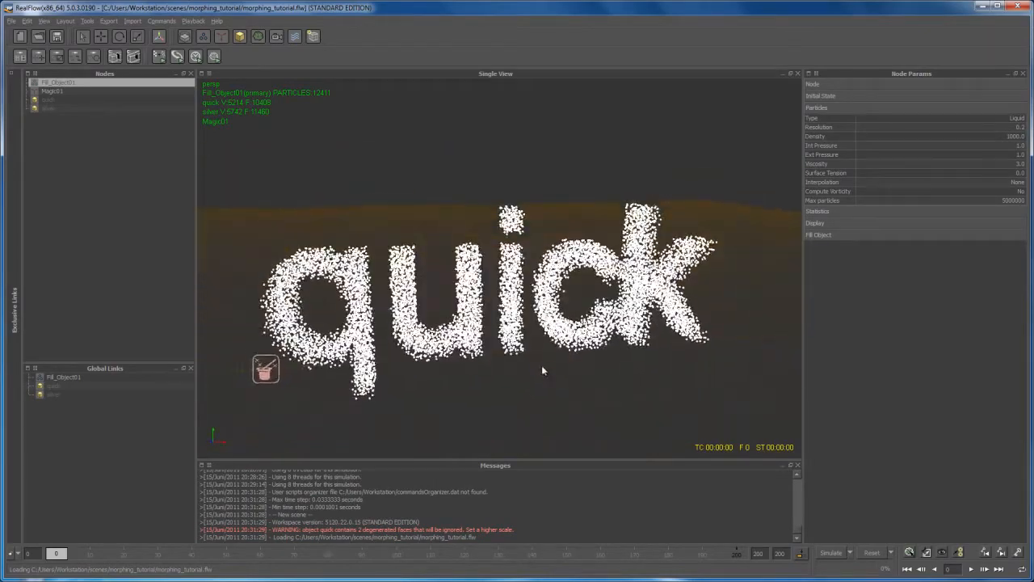
Add a Noise Field daemon to the scene containing the "quick" particle text
alt+drag(467, 340, 548, 257)
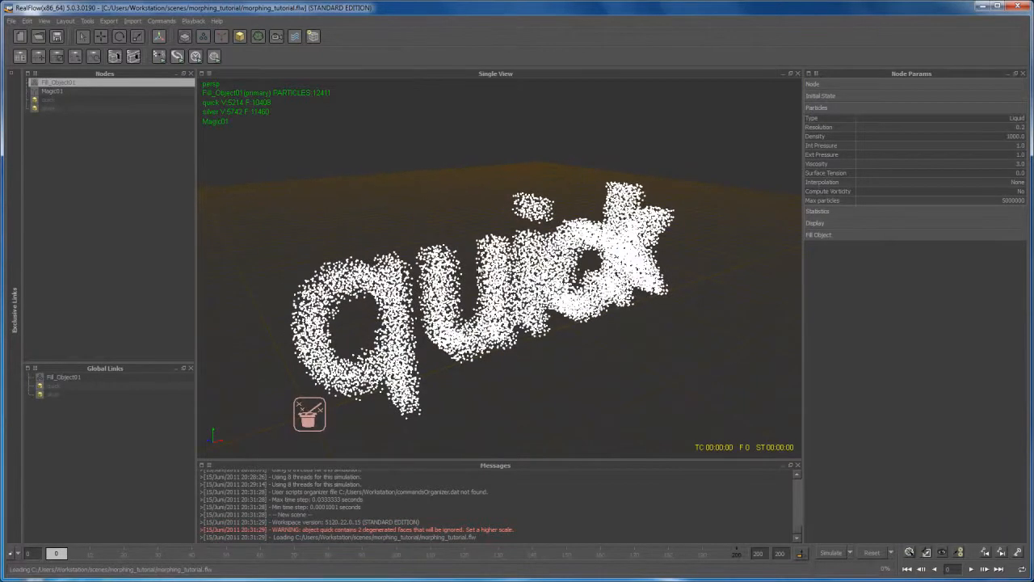
alt+drag(543, 349, 451, 311)
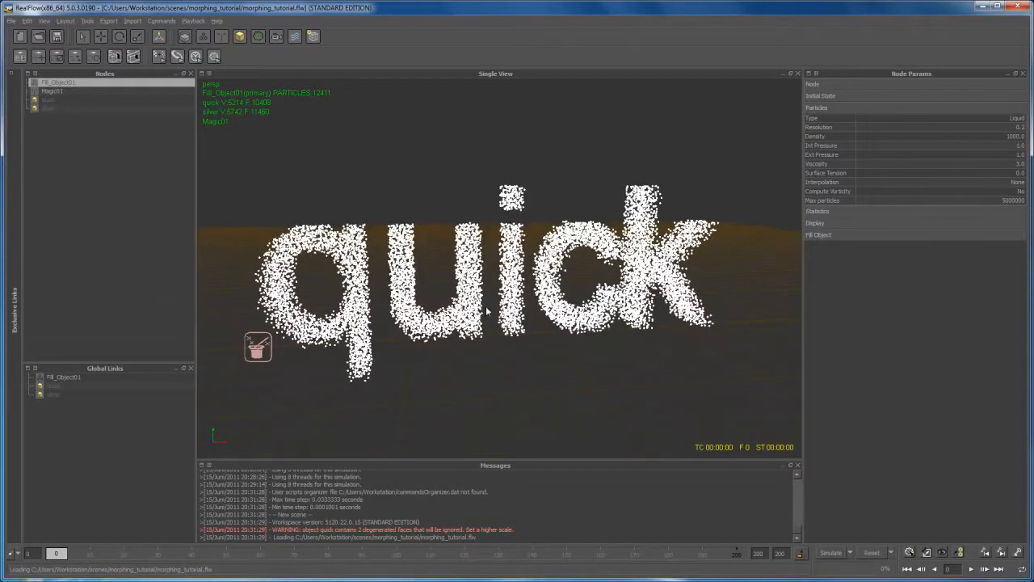
alt+drag(489, 357, 463, 355)
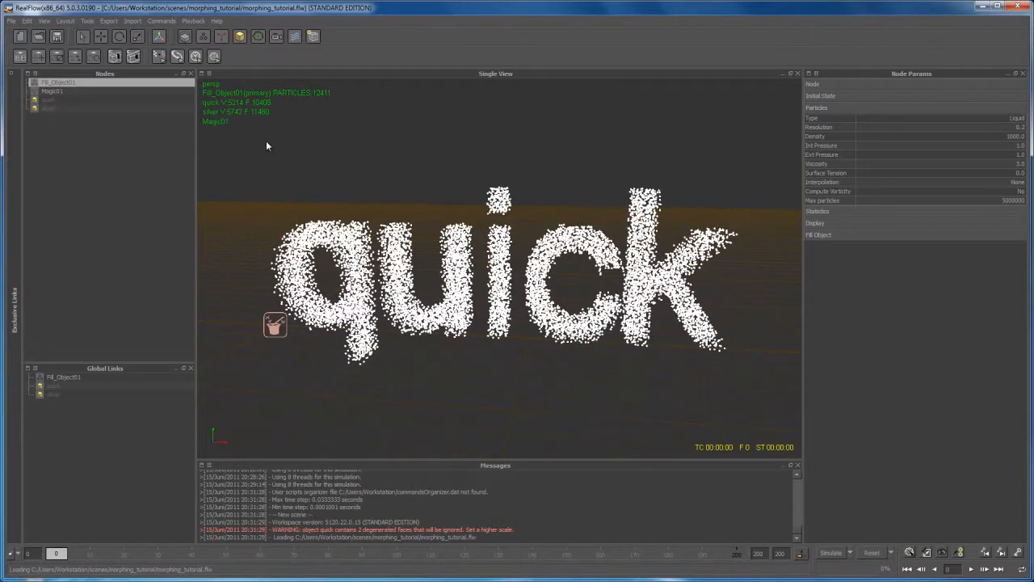
click(221, 37)
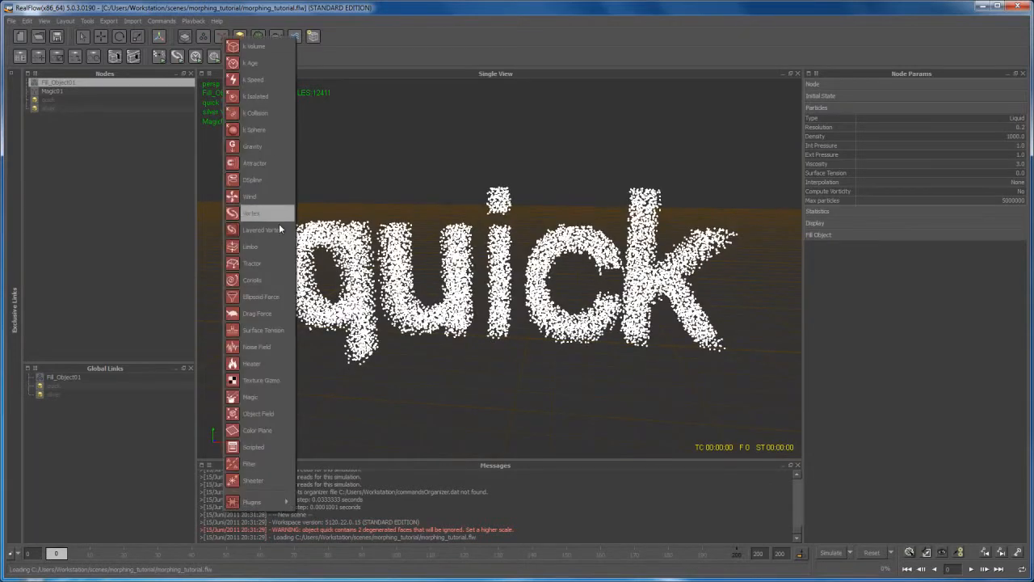
click(249, 349)
mouse_move(540, 387)
alt+mouse_down()
mouse_move(560, 380)
mouse_move(544, 380)
alt+mouse_up()
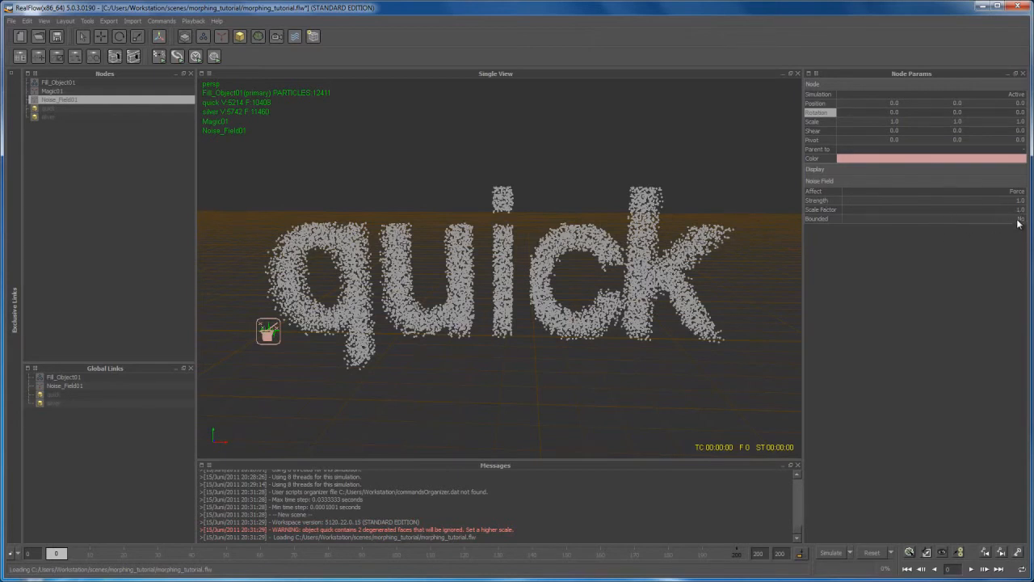
alt+middle_drag(691, 337, 701, 331)
Run a test simulation of the "quick" particles with the noise field and reset the simulation data
click(706, 298)
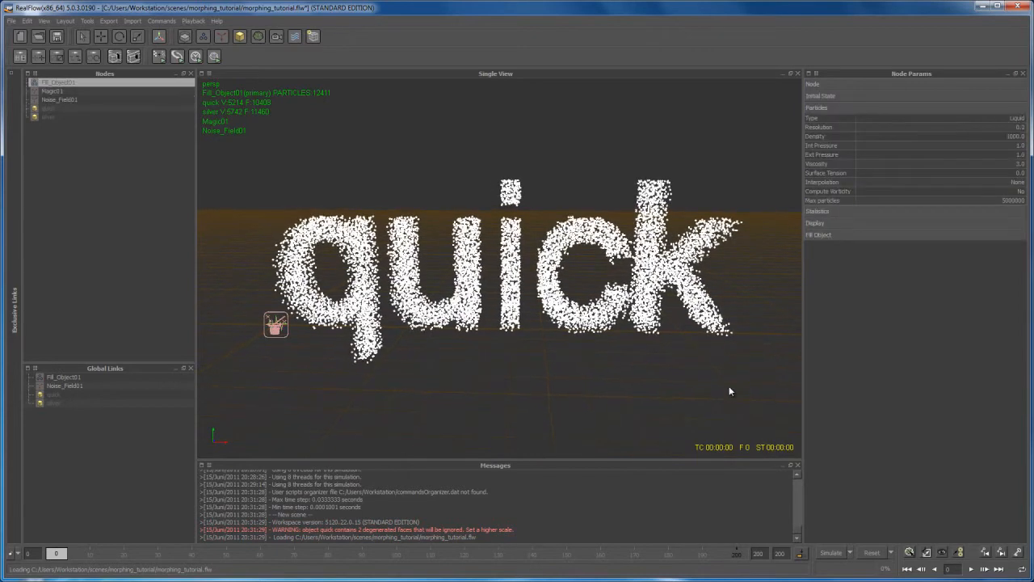
click(831, 553)
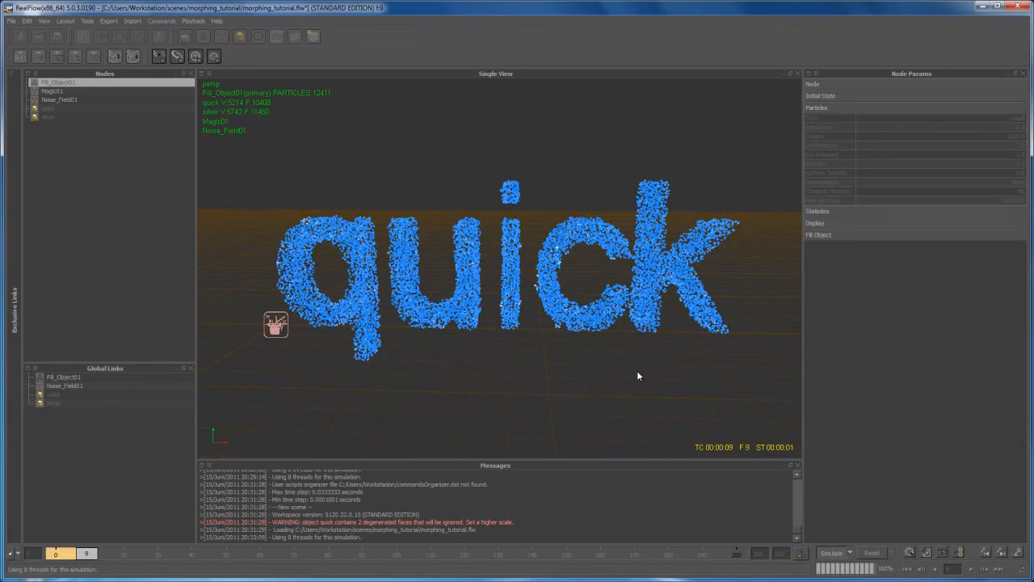
alt+drag(619, 394, 633, 447)
drag(618, 555, 27, 545)
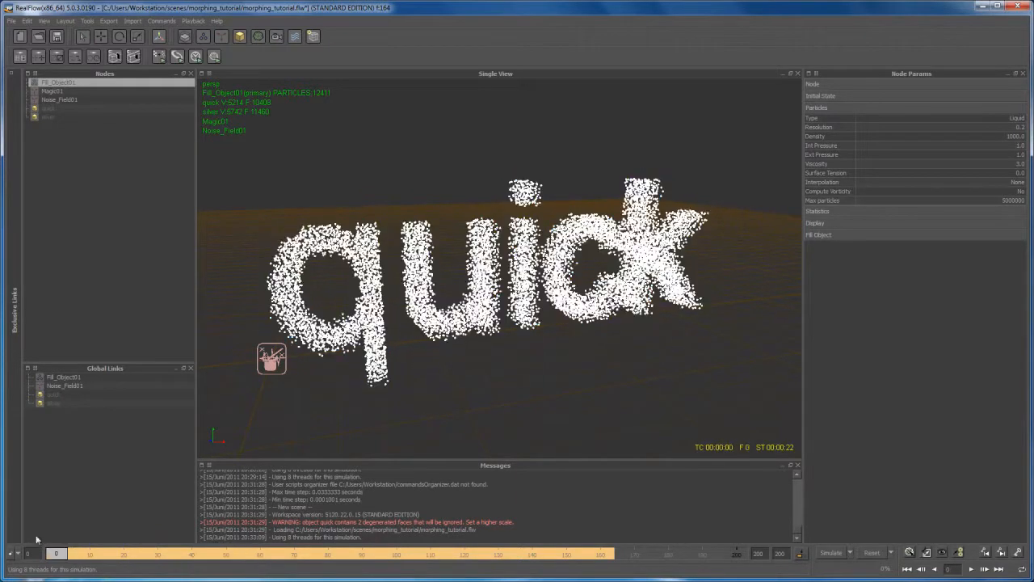
click(877, 554)
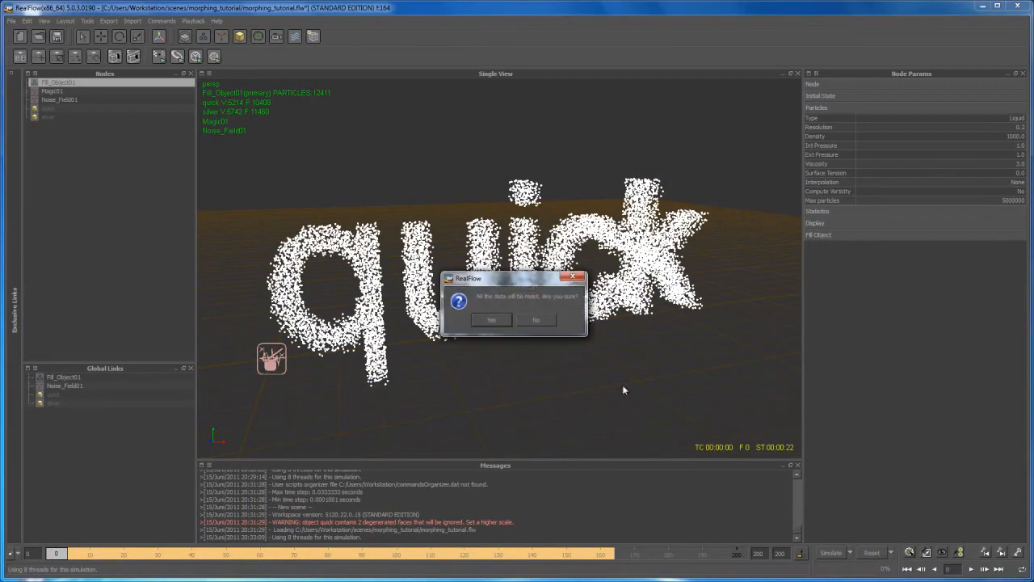
click(490, 320)
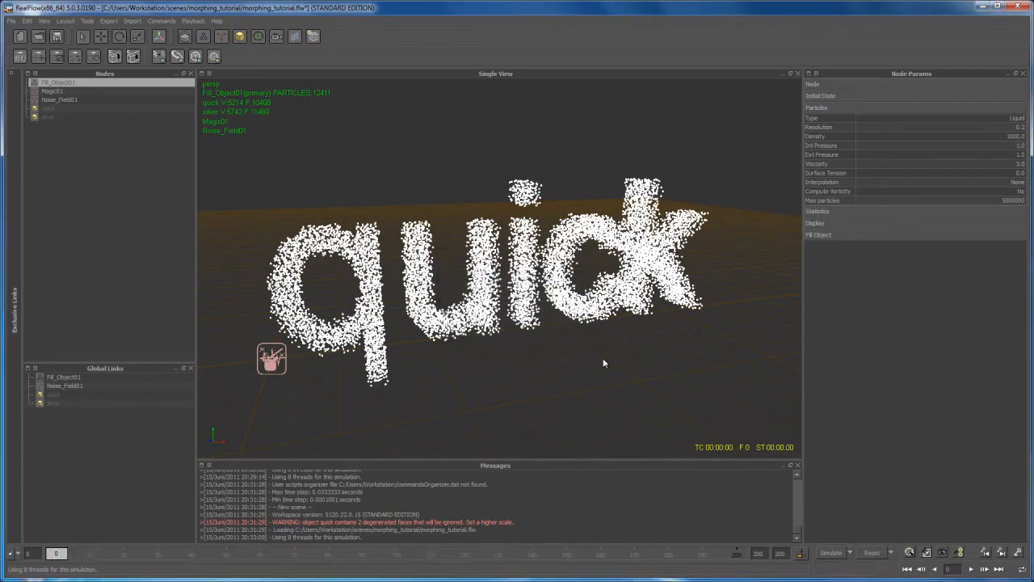
Set the noise field's strength to 5
alt+drag(571, 376, 541, 374)
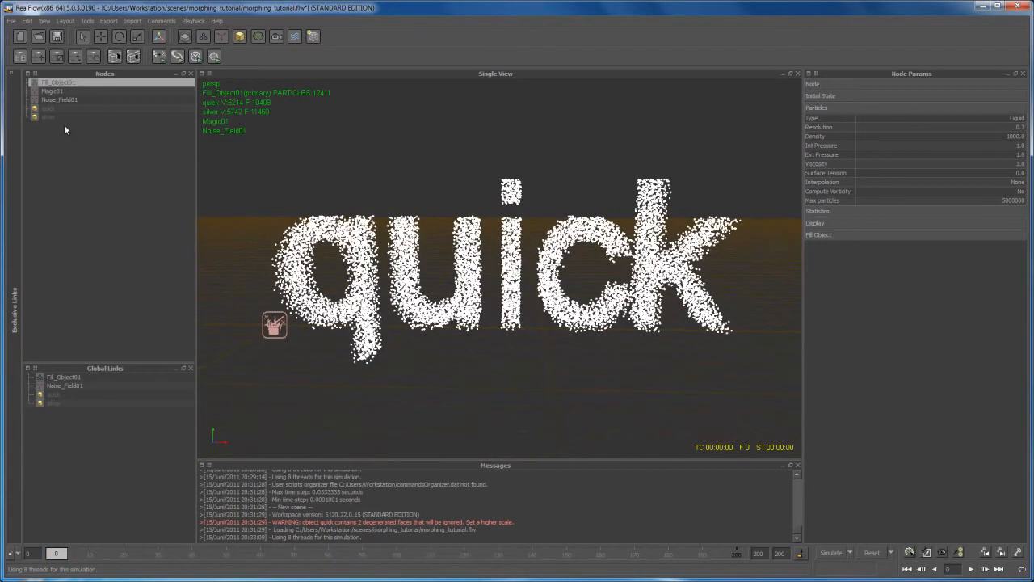
click(66, 99)
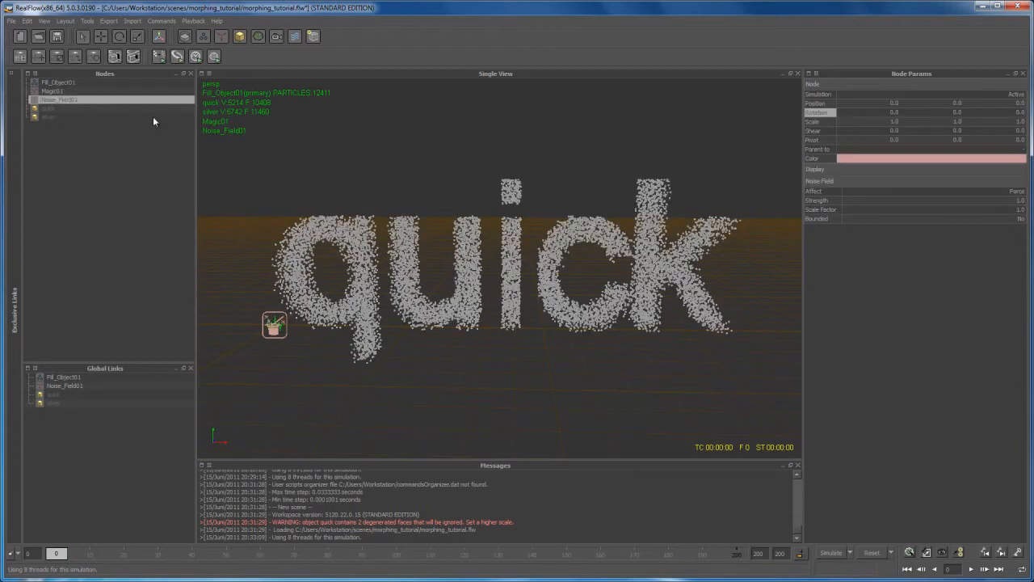
click(1019, 200)
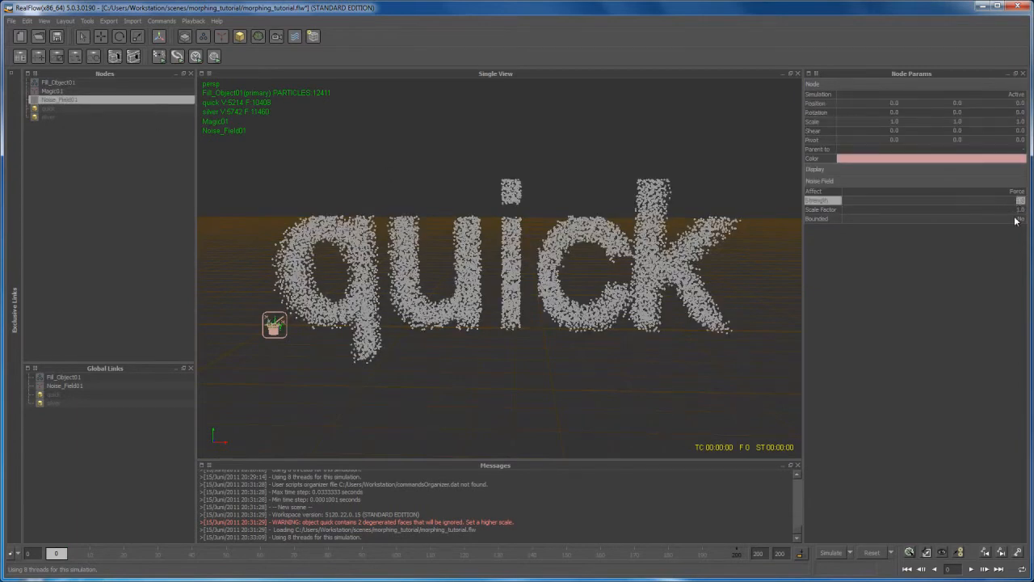
text(5)
key(Return)
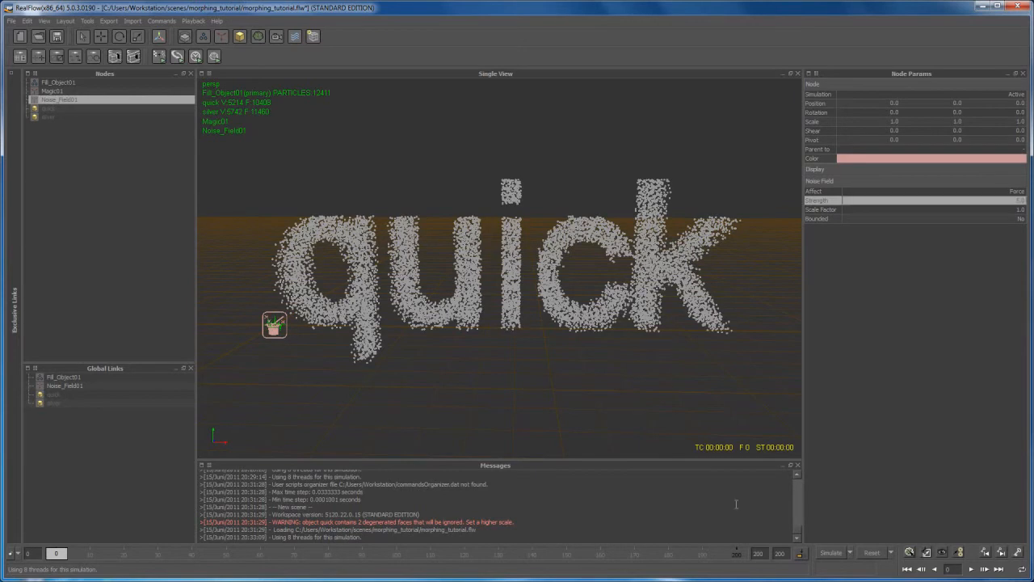
Simulate the particles with the stronger noise and examine their distortion around frame 60 from several angles
click(825, 555)
click(654, 336)
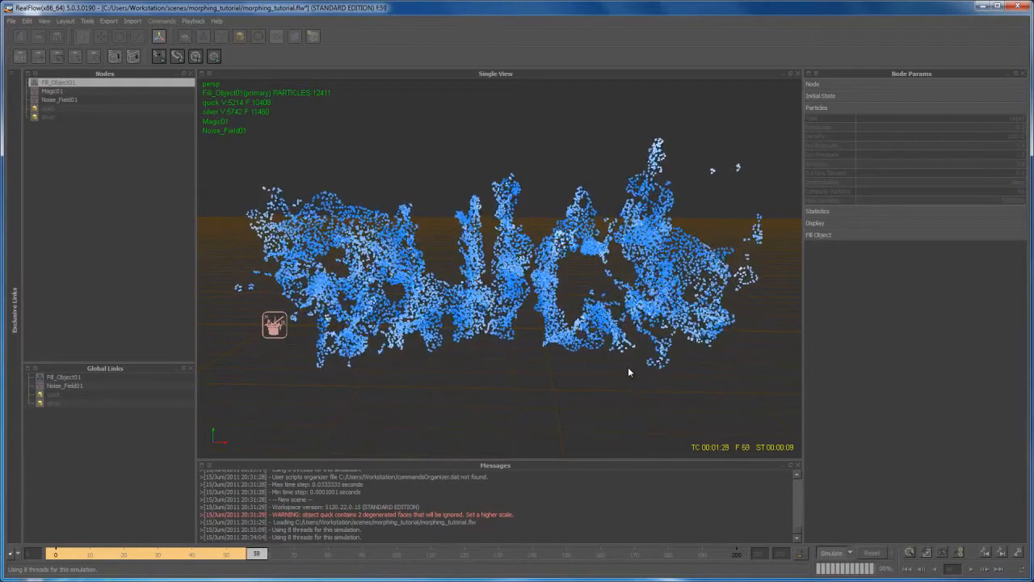
click(837, 555)
alt+drag(531, 394, 566, 392)
drag(307, 556, 263, 558)
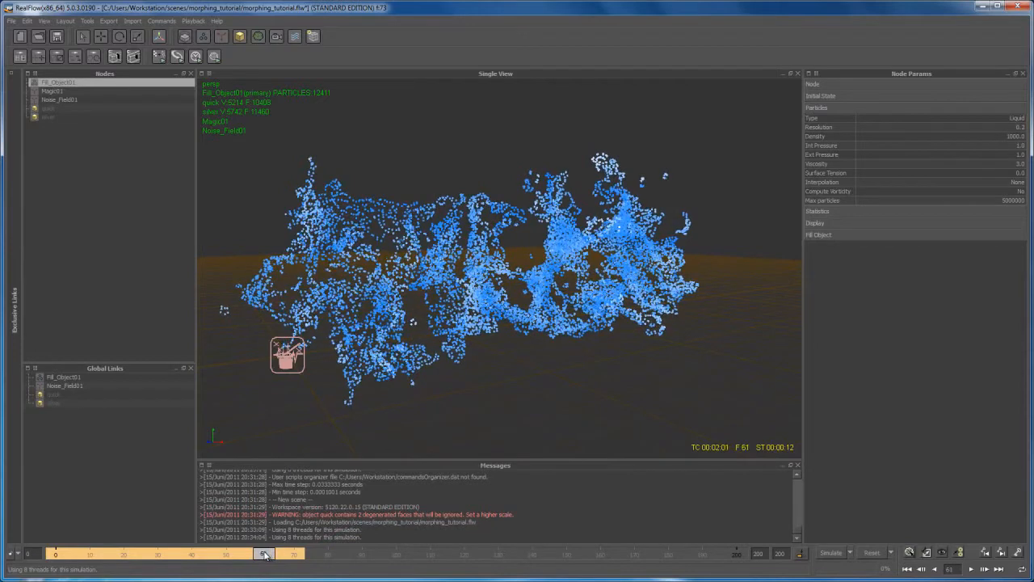
mouse_move(479, 401)
alt+mouse_down()
mouse_move(473, 388)
mouse_move(428, 409)
mouse_move(574, 384)
mouse_move(434, 395)
mouse_move(452, 383)
mouse_move(549, 392)
mouse_move(427, 404)
mouse_move(477, 391)
alt+mouse_up()
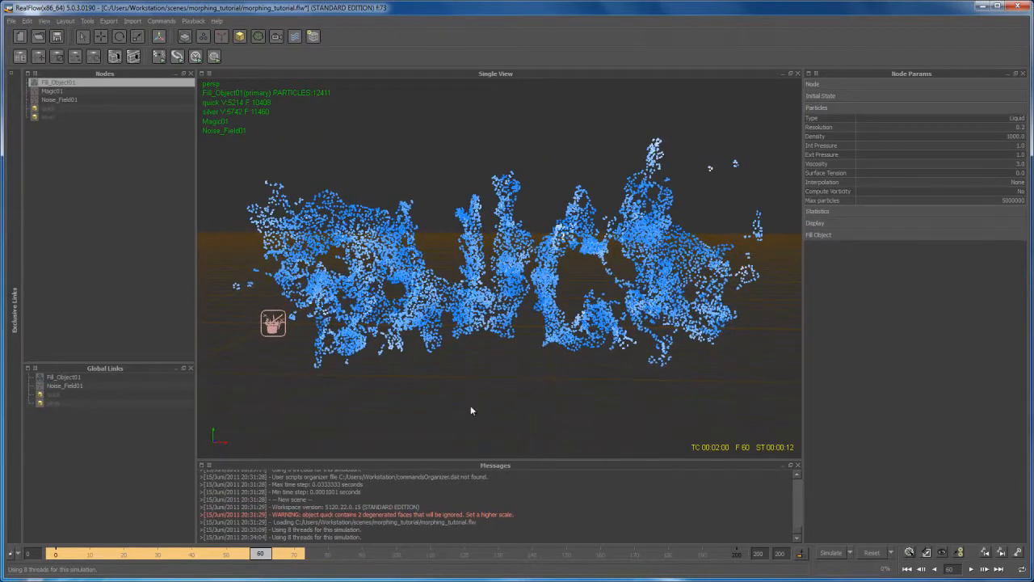
alt+drag(408, 352, 736, 223)
click(830, 86)
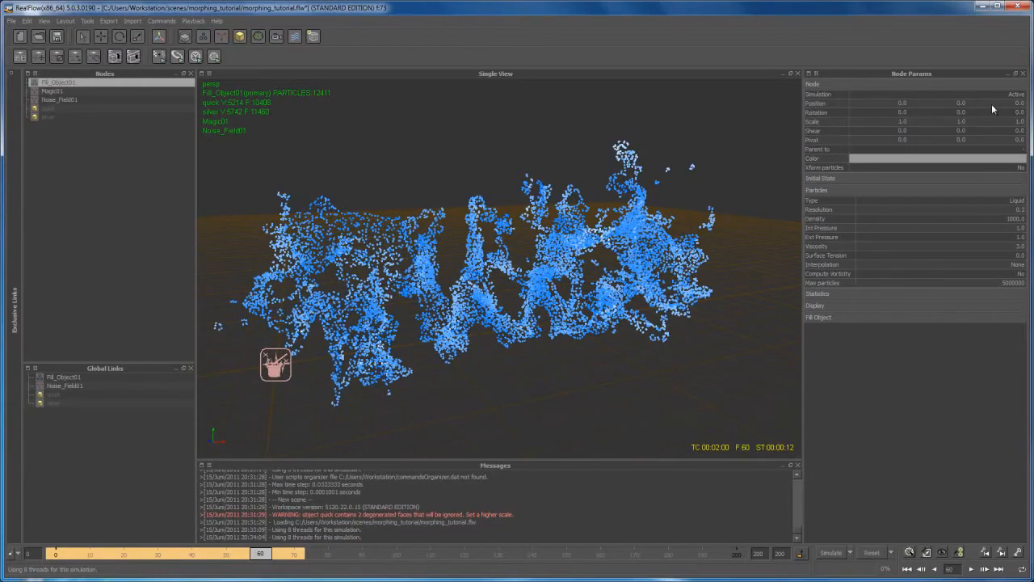
alt+drag(563, 333, 504, 371)
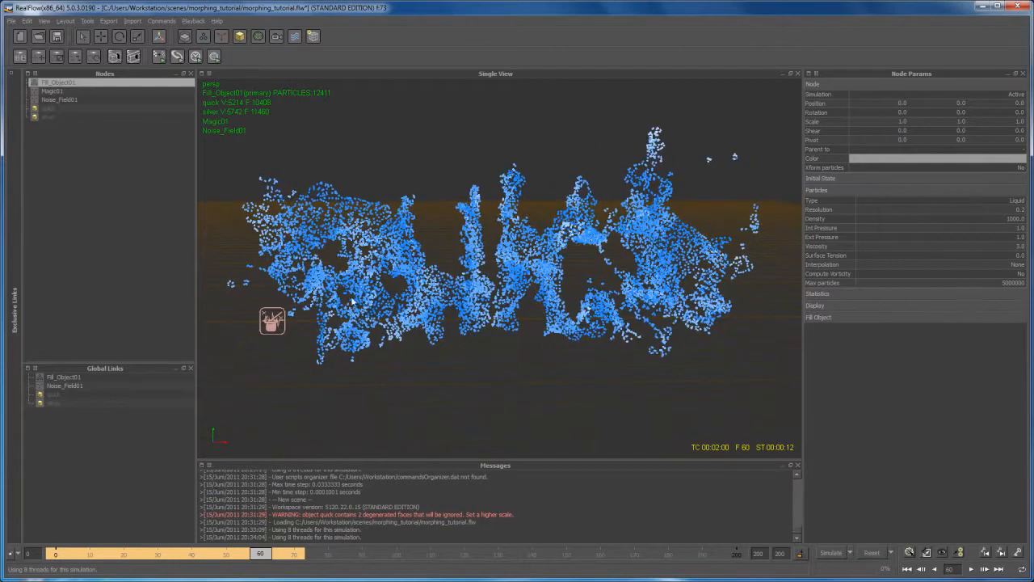
Remove the noise field from the global links and reset the simulation
click(79, 386)
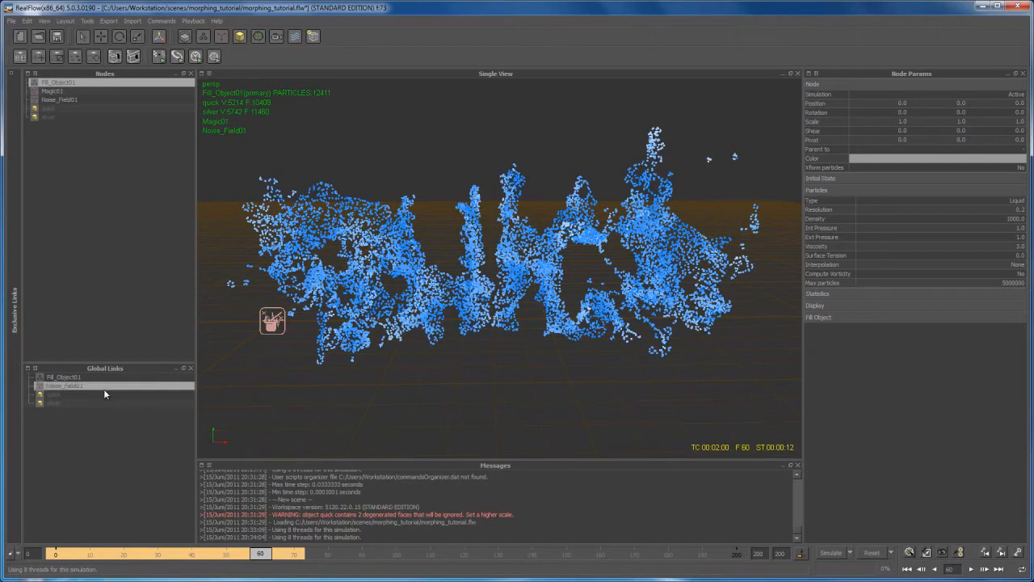
key(Delete)
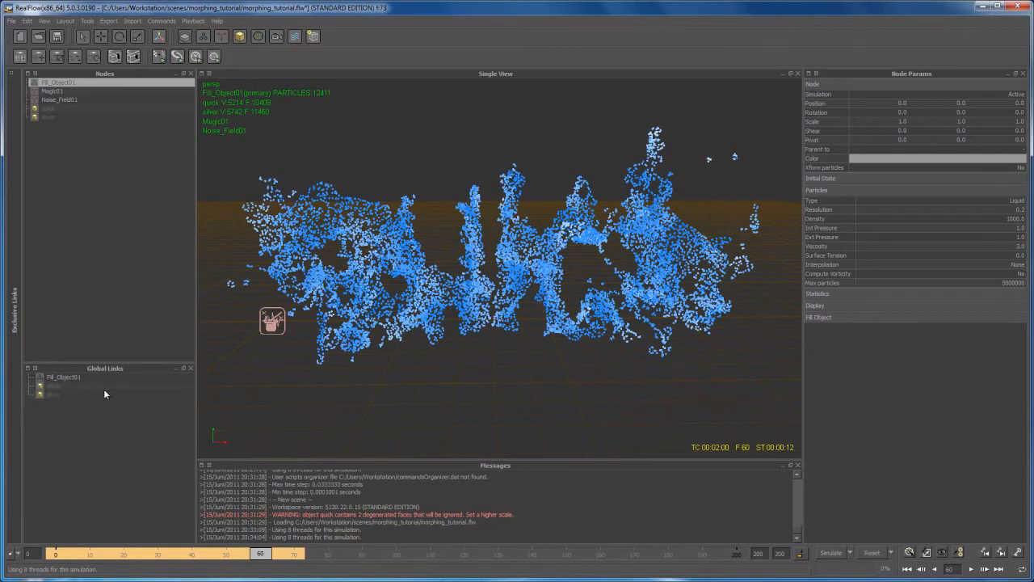
click(873, 552)
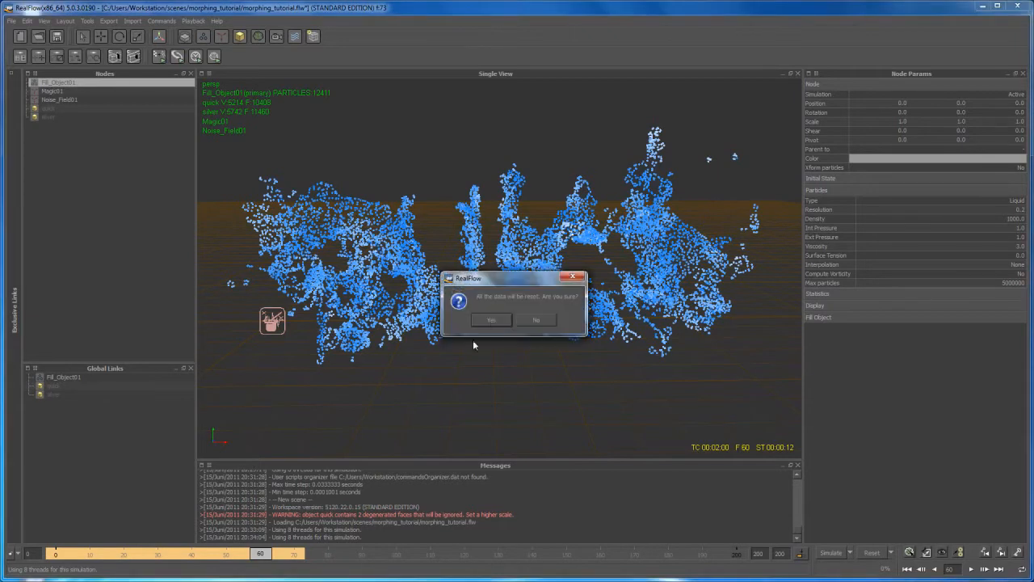
click(491, 321)
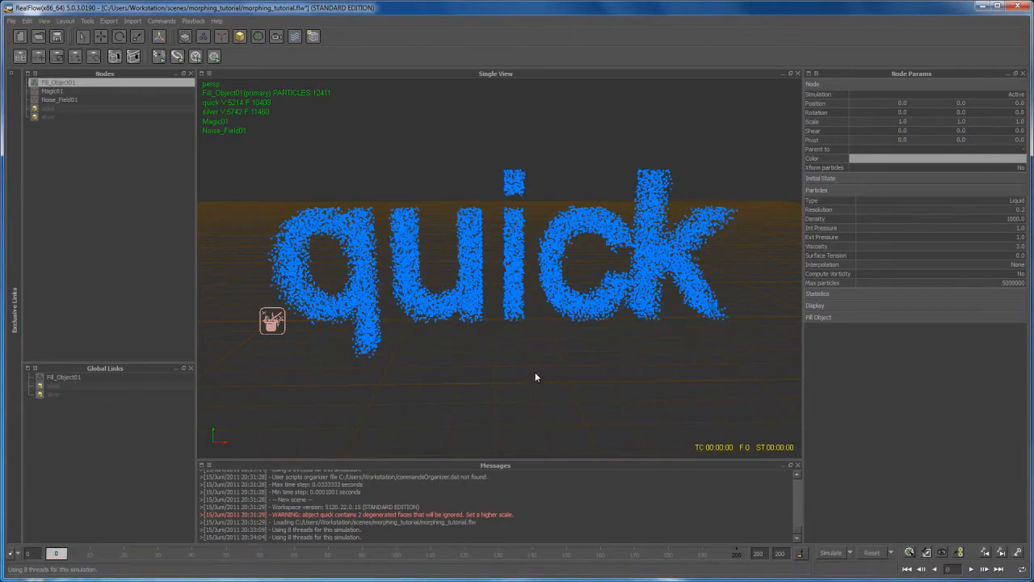
Add a DSpline daemon to the scene
click(223, 38)
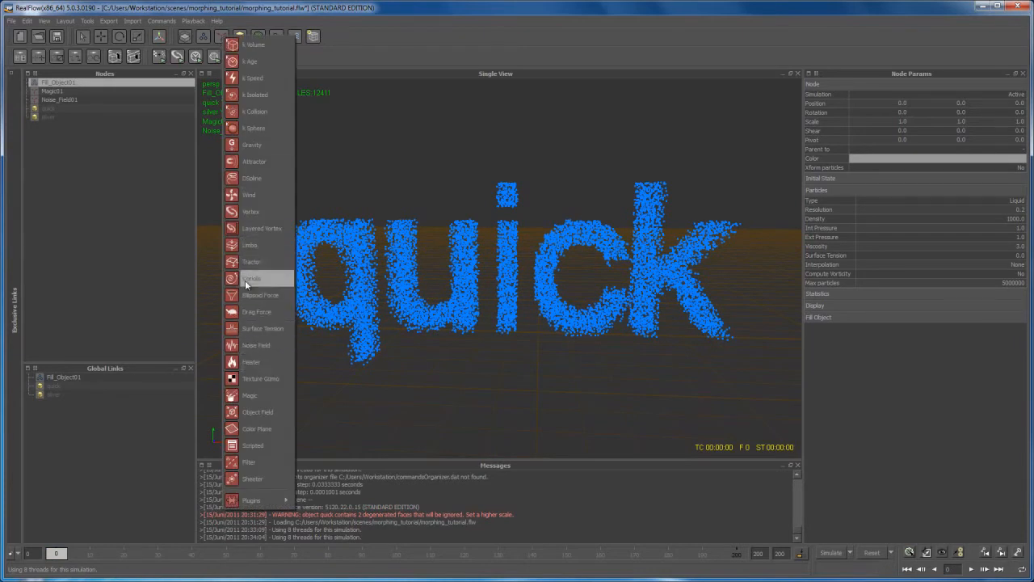
click(251, 179)
alt+drag(412, 397, 395, 372)
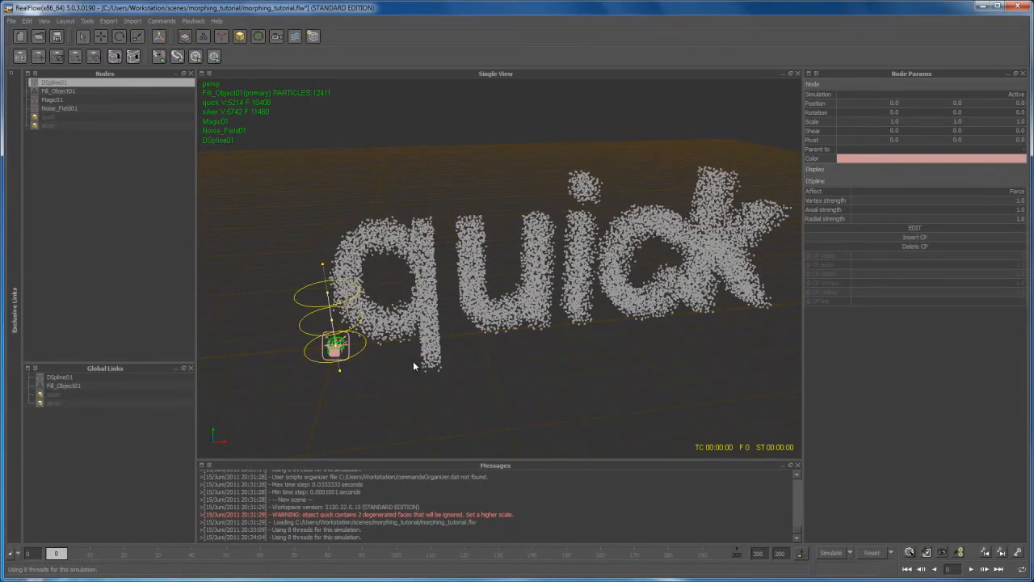
Rotate the DSpline to exactly 90 degrees about the Z axis so it lies horizontally
key(w)
key(e)
key(r)
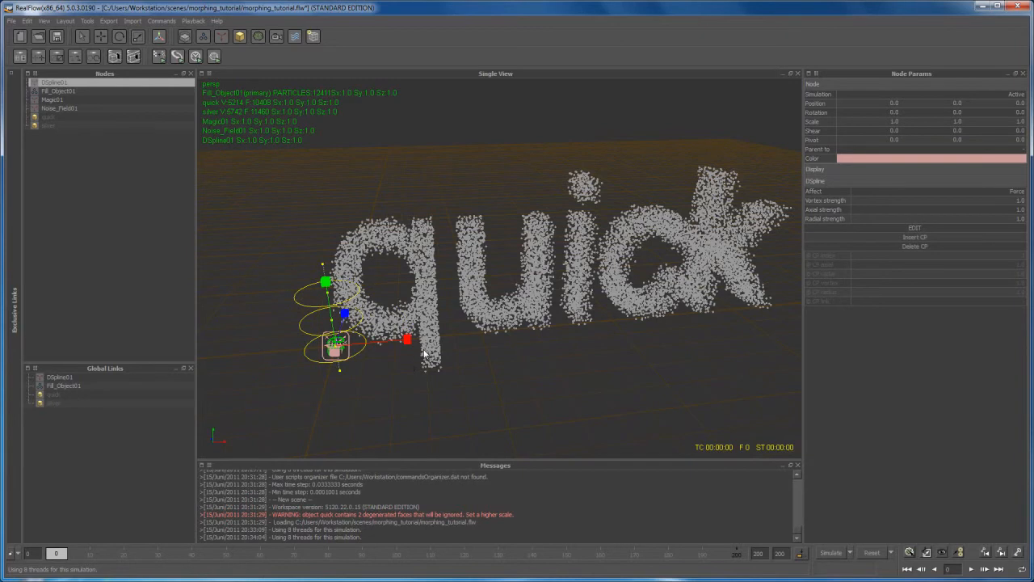
key(e)
alt+drag(380, 356, 402, 368)
drag(340, 312, 335, 348)
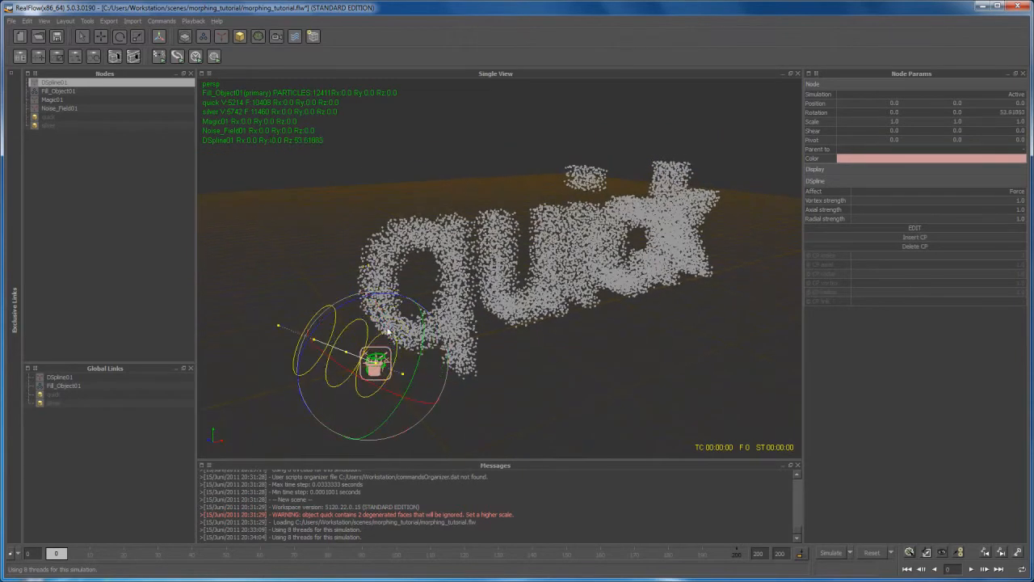
double_click(1005, 113)
text(90)
key(Return)
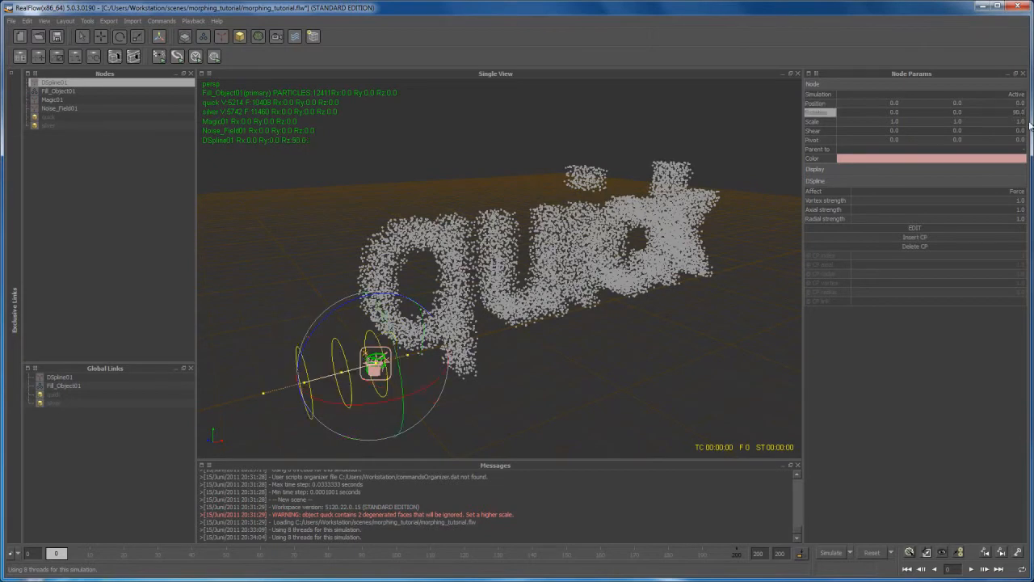
Move the DSpline just past the "k" end of the word, to about 18.2, 2.3, 0.95
key(w)
alt+drag(445, 378, 410, 386)
drag(326, 333, 747, 310)
alt+drag(565, 298, 601, 291)
alt+drag(606, 323, 556, 340)
alt+drag(517, 256, 643, 257)
drag(664, 211, 667, 148)
Stretch the DSpline along the whole word to a Y scale of about 10.7
alt+drag(572, 238, 583, 253)
mouse_move(586, 286)
alt+right_down()
mouse_move(559, 276)
mouse_move(598, 292)
alt+right_up()
drag(547, 252, 416, 263)
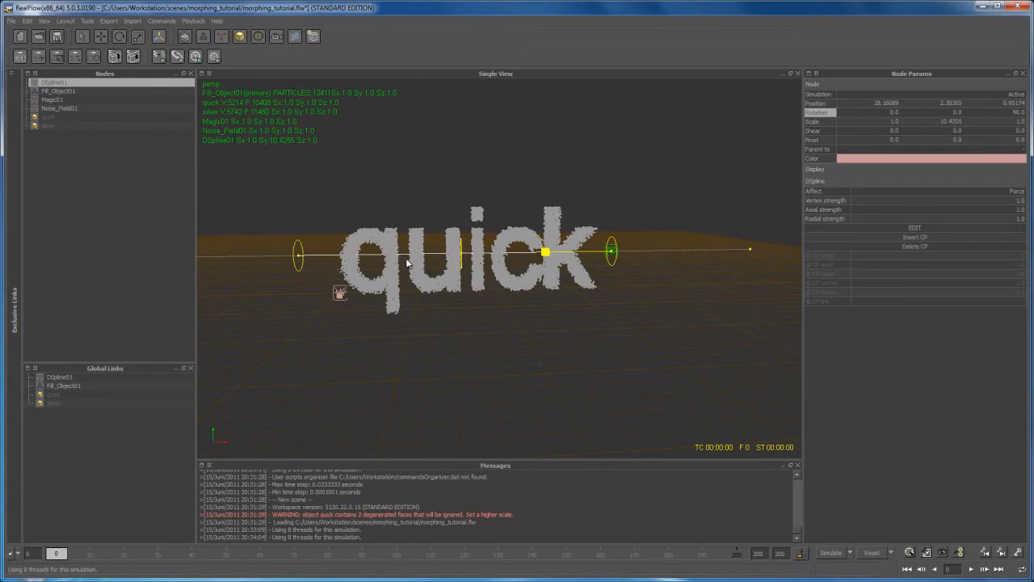
Refine the DSpline's fit around the word with an X position of about 20.2 and Y scale of about 11.4
key(e)
key(w)
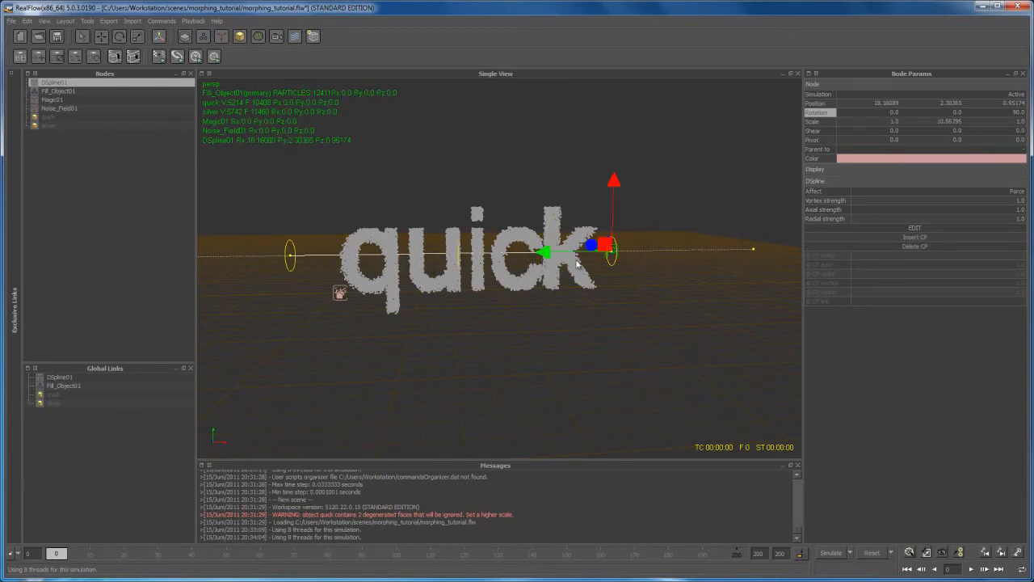
drag(542, 253, 562, 253)
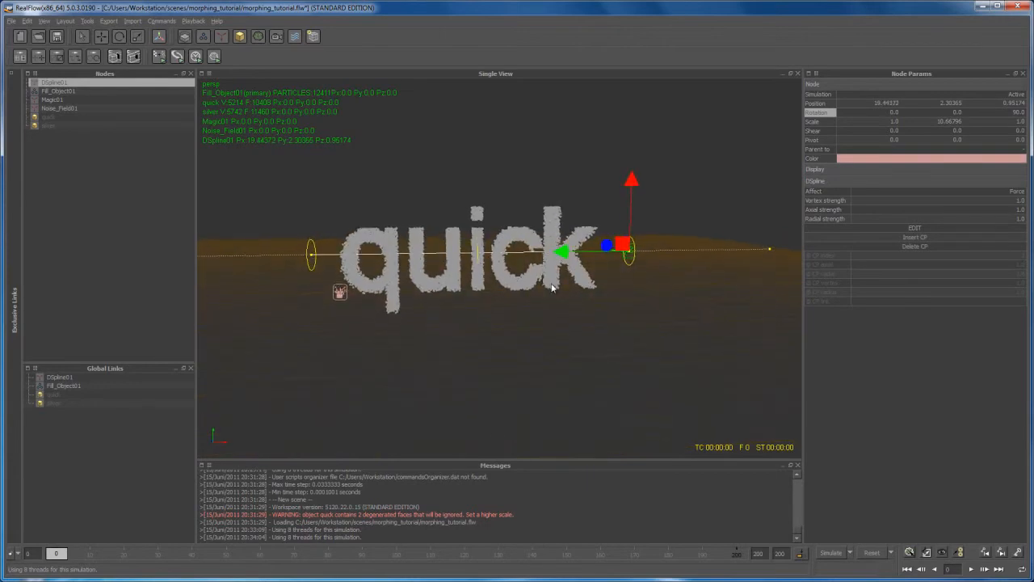
key(r)
drag(563, 255, 512, 284)
key(w)
alt+drag(616, 276, 584, 275)
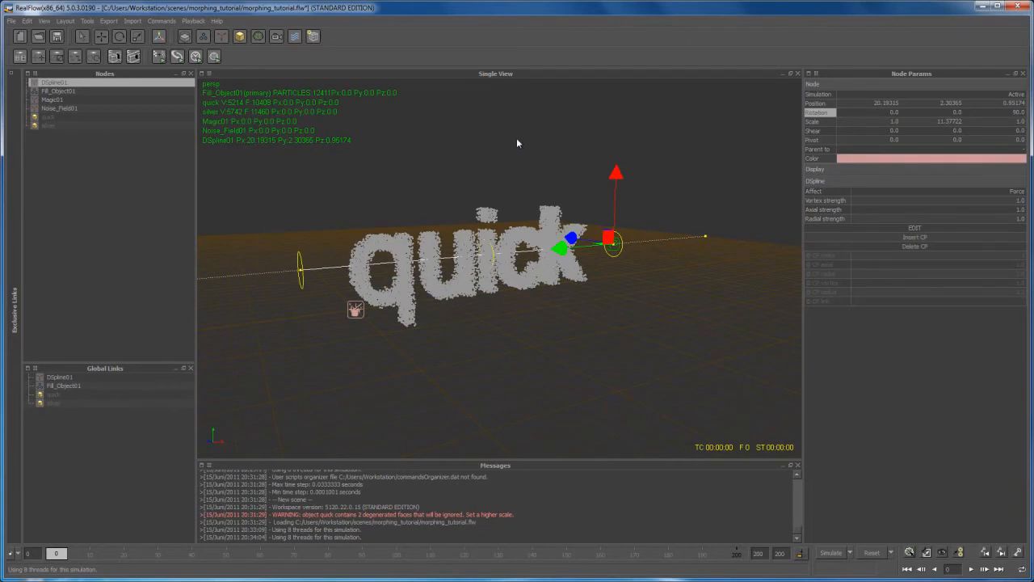
Examine the DSpline's alignment with the particle text from several angles and up close at the "k" end
alt+drag(437, 304, 463, 296)
alt+drag(524, 256, 433, 296)
scroll(450, 316, down, 4)
scroll(450, 314, up, 8)
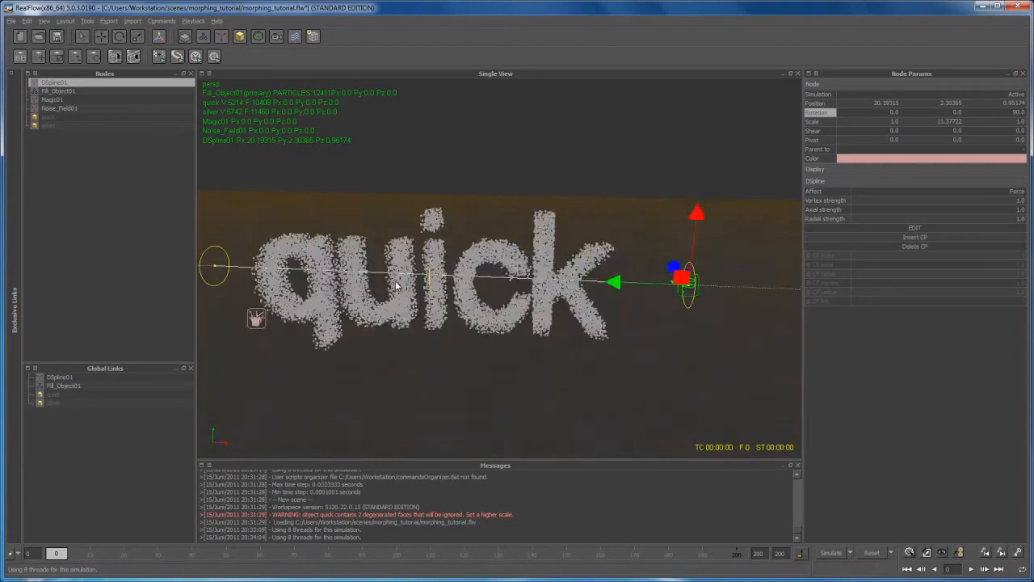
alt+drag(495, 307, 413, 329)
scroll(445, 321, down, 3)
alt+right_drag(413, 329, 477, 309)
alt+drag(477, 308, 542, 288)
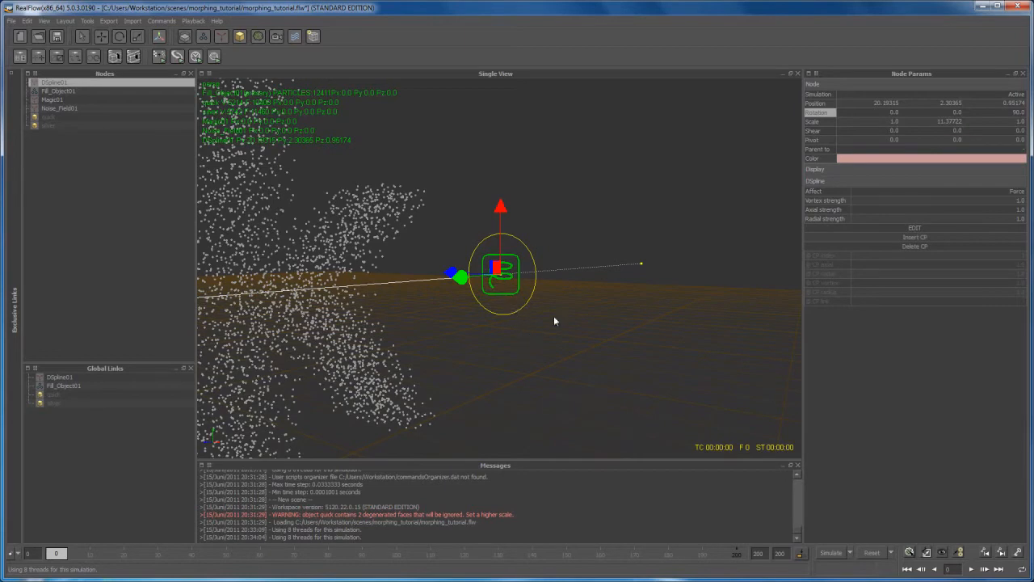
alt+drag(544, 357, 666, 303)
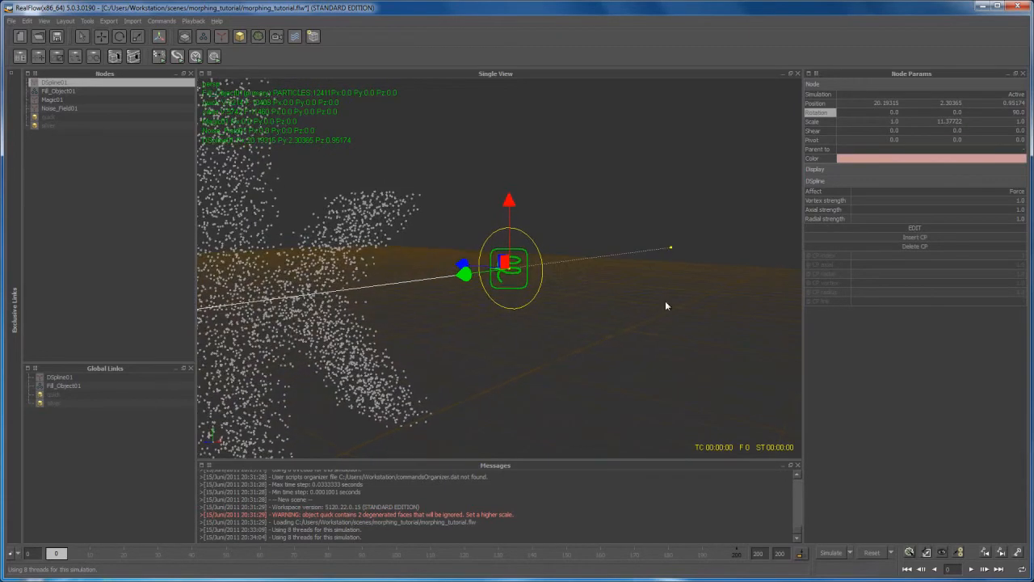
Enable control point editing on the DSpline and set the first control point's CP radius to 10
click(917, 227)
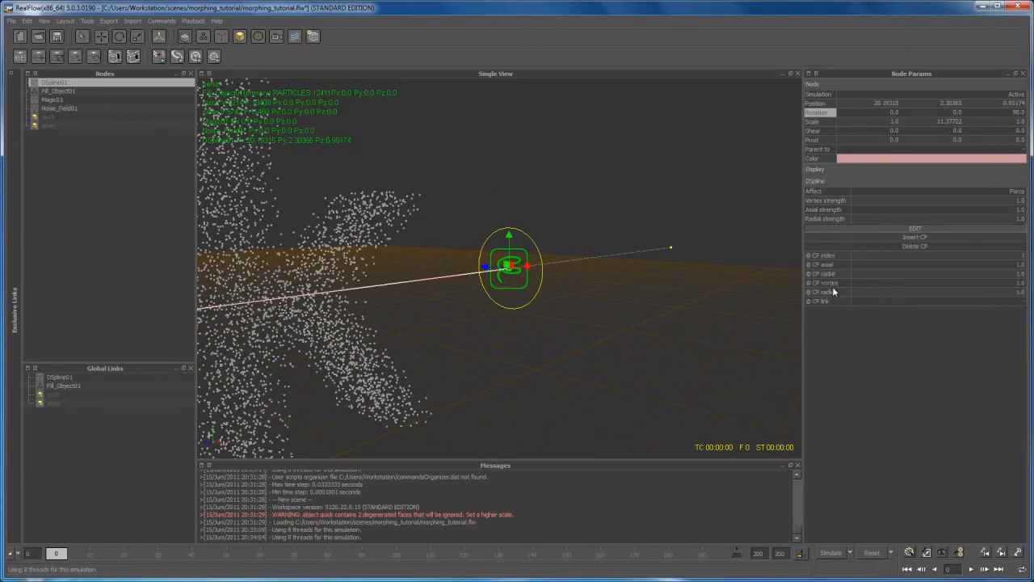
click(1015, 294)
key(Return)
alt+drag(574, 320, 557, 350)
scroll(509, 365, down, 2)
scroll(491, 360, up, 6)
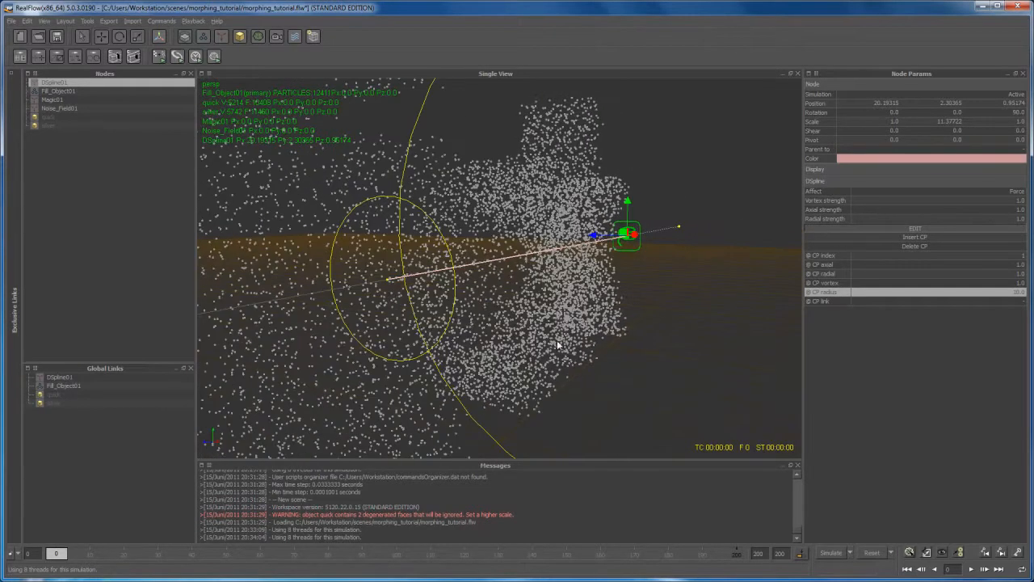
Set the CP radius of the DSpline's middle control point to 10
click(387, 281)
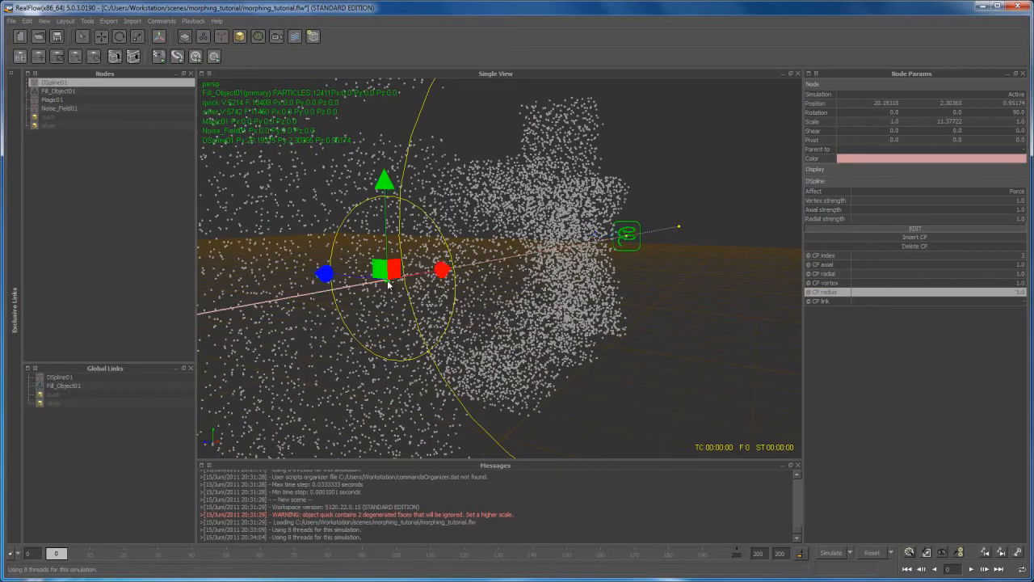
double_click(1016, 293)
key(Return)
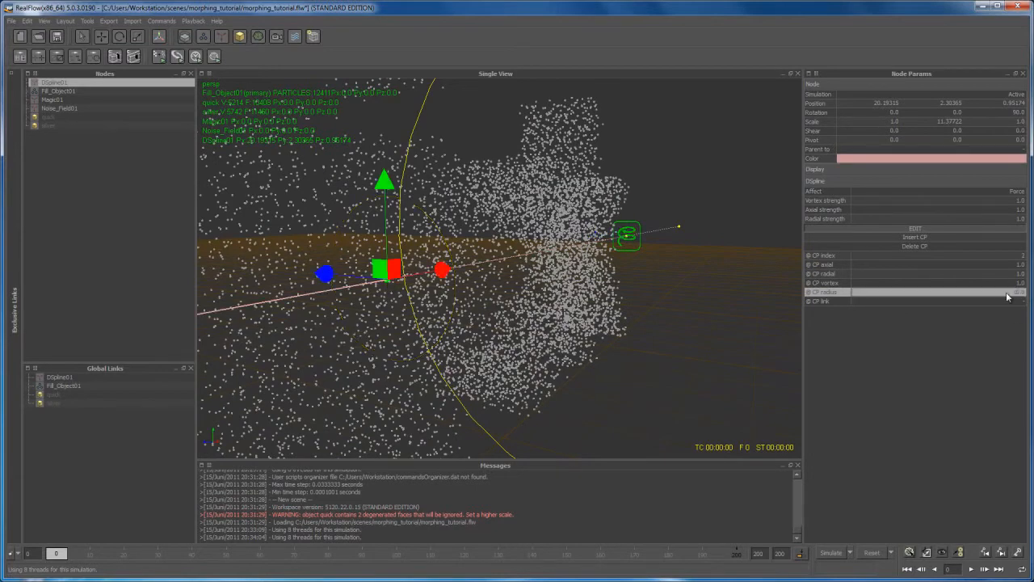
alt+right_drag(543, 337, 609, 344)
alt+drag(609, 344, 433, 282)
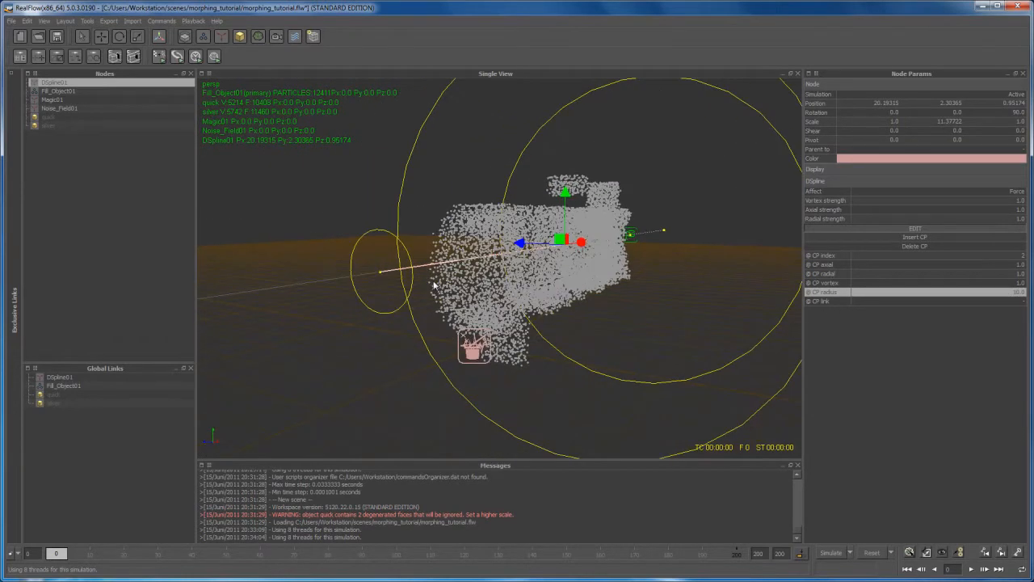
Set the CP radius of the DSpline's third control point, at the "q" end of the word, to 10
click(380, 274)
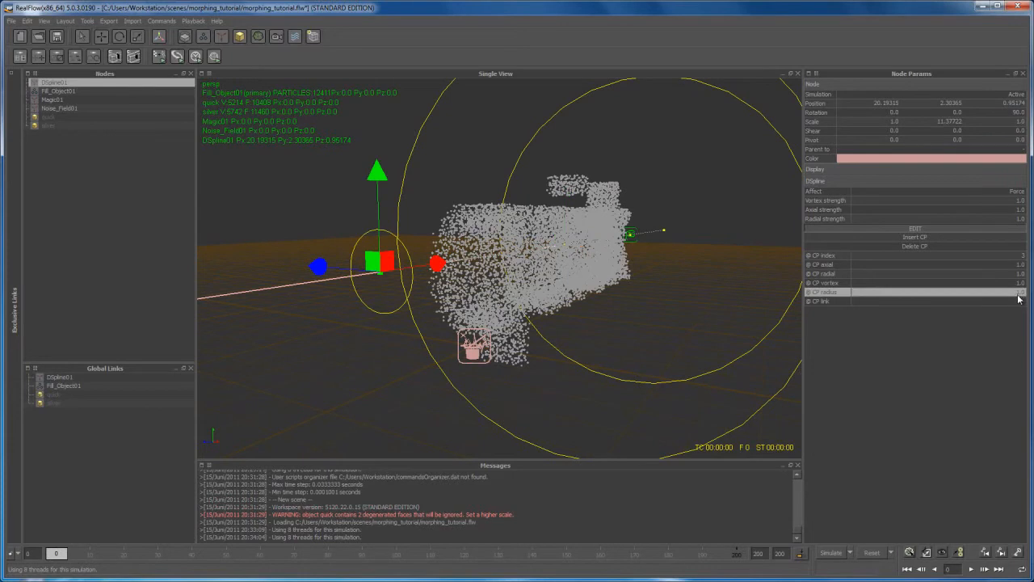
click(1019, 294)
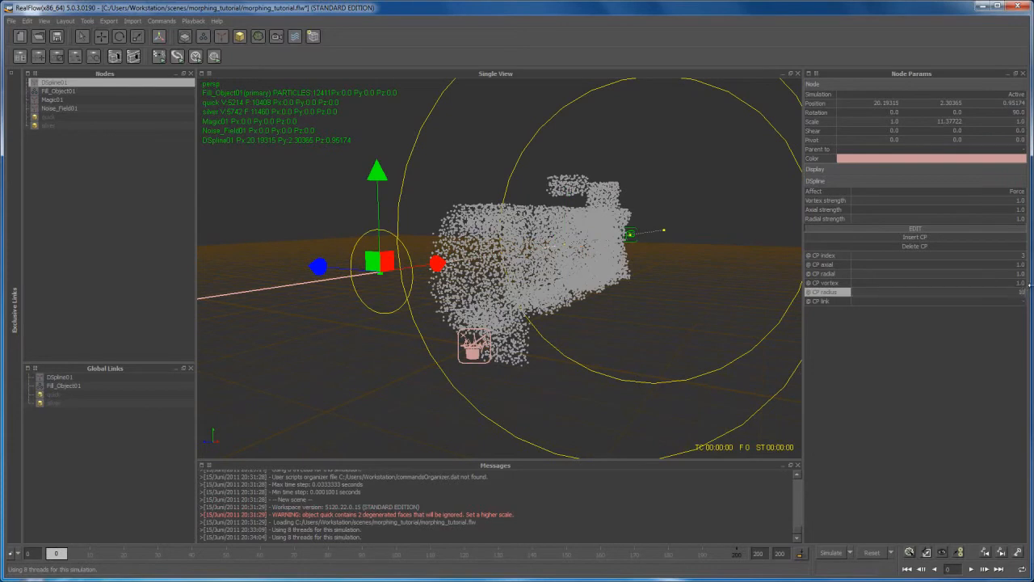
key(Return)
alt+right_drag(570, 295, 591, 356)
alt+drag(590, 355, 513, 371)
alt+right_drag(512, 372, 530, 337)
alt+middle_drag(531, 338, 534, 276)
Simulate the "quick" particles with the DSpline and examine their flow along the spline from several angles
click(537, 274)
alt+drag(544, 313, 609, 292)
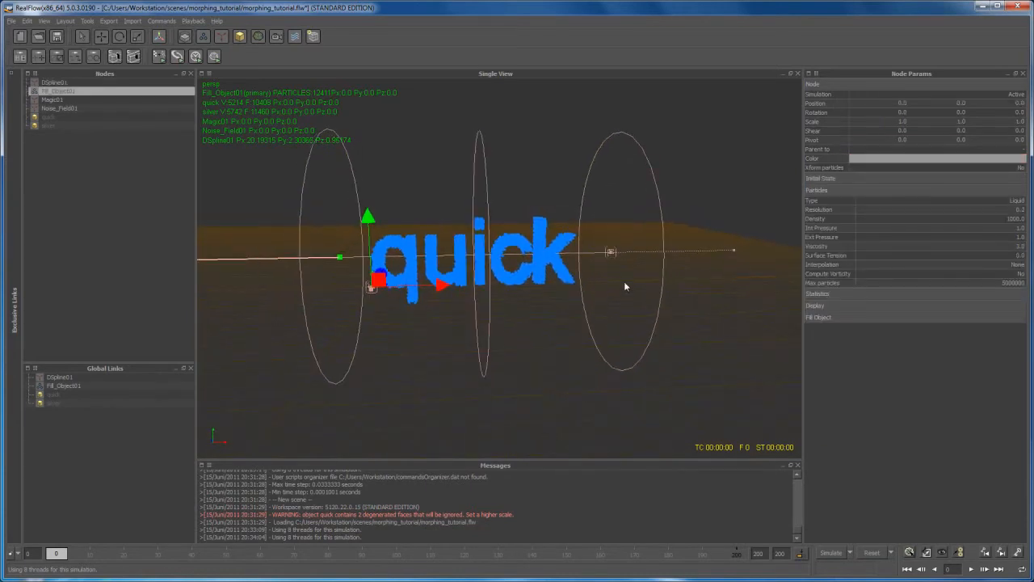
alt+drag(645, 348, 658, 314)
click(669, 325)
alt+drag(678, 381, 567, 285)
ctrl+click(568, 285)
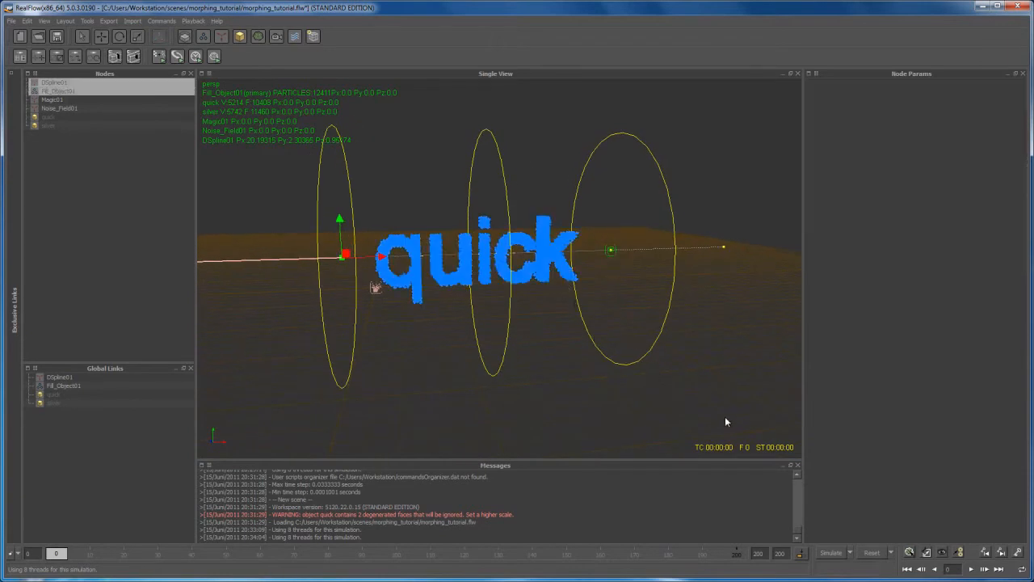
click(832, 553)
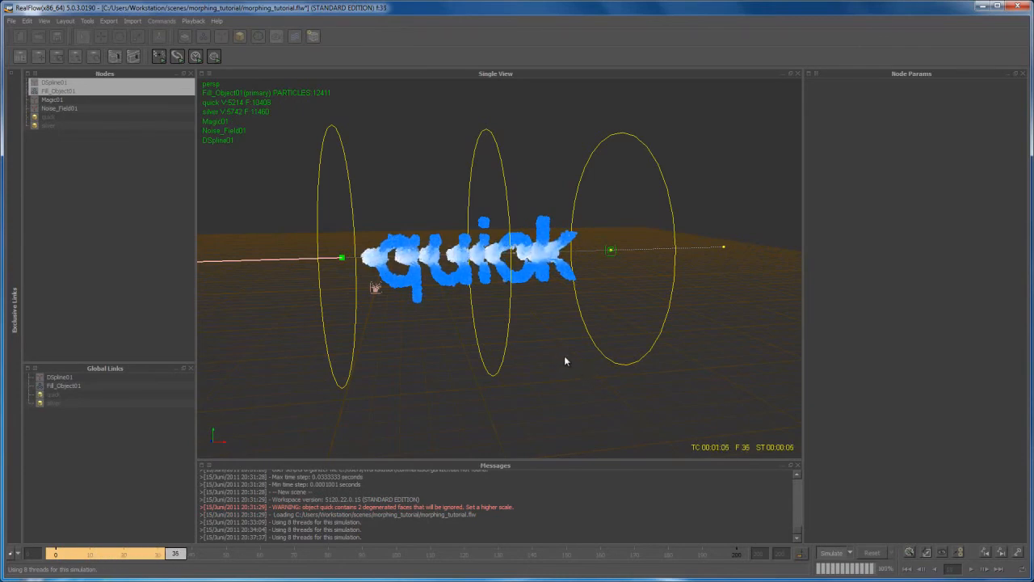
alt+drag(561, 360, 624, 286)
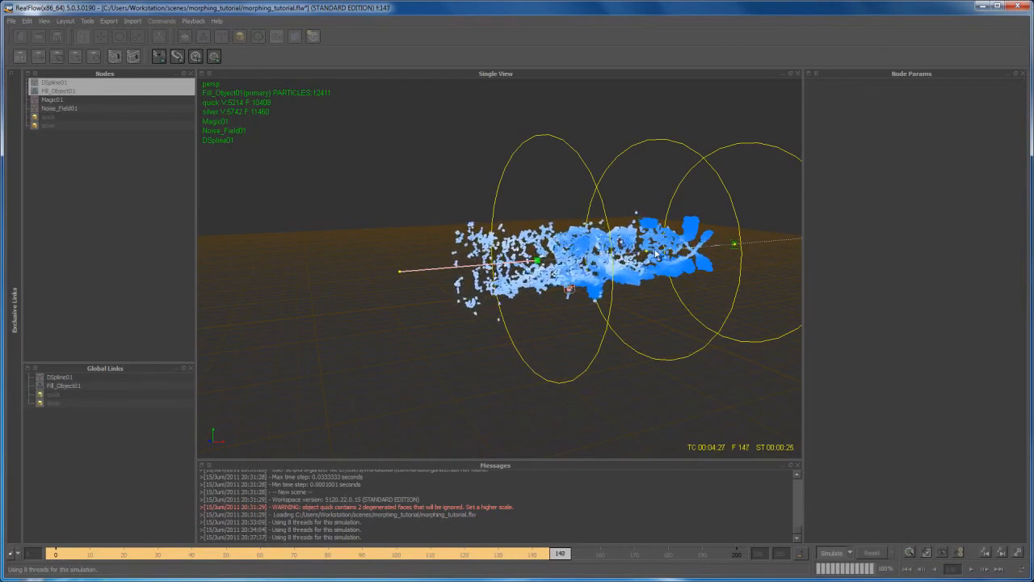
alt+middle_drag(370, 289, 466, 256)
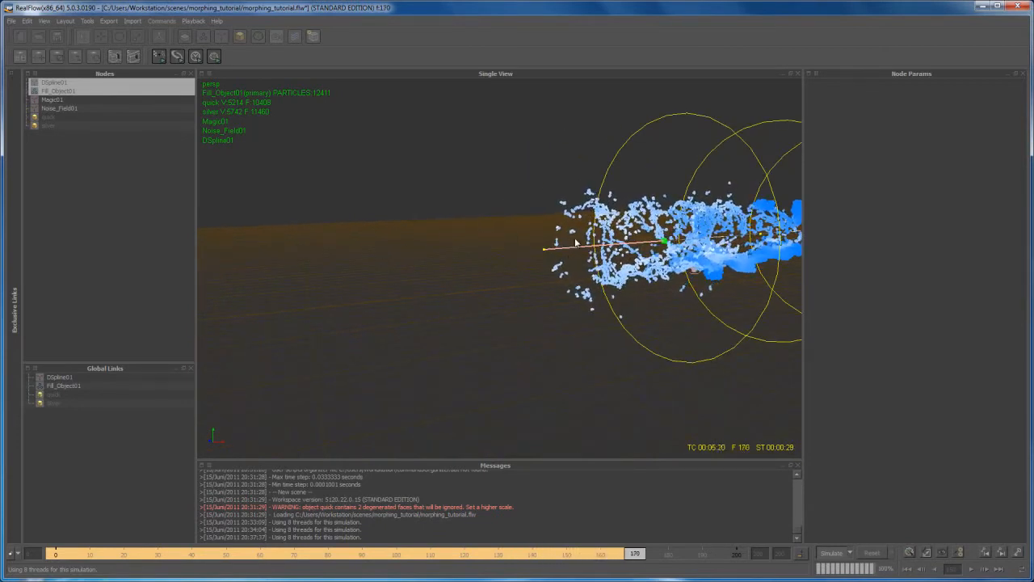
alt+drag(402, 281, 716, 437)
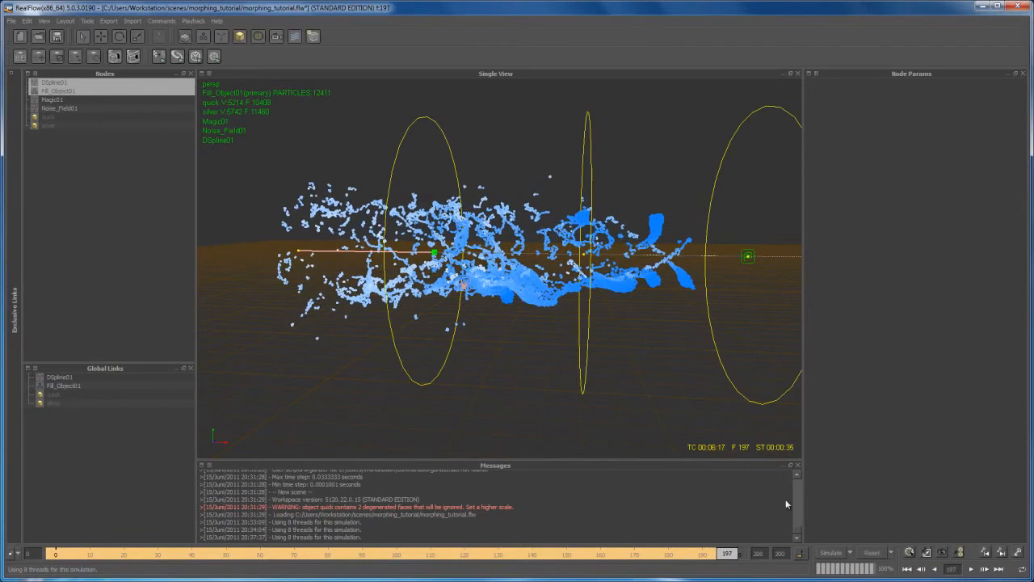
alt+drag(605, 354, 685, 359)
Reset the simulation data to restore the "quick" particle text
click(872, 553)
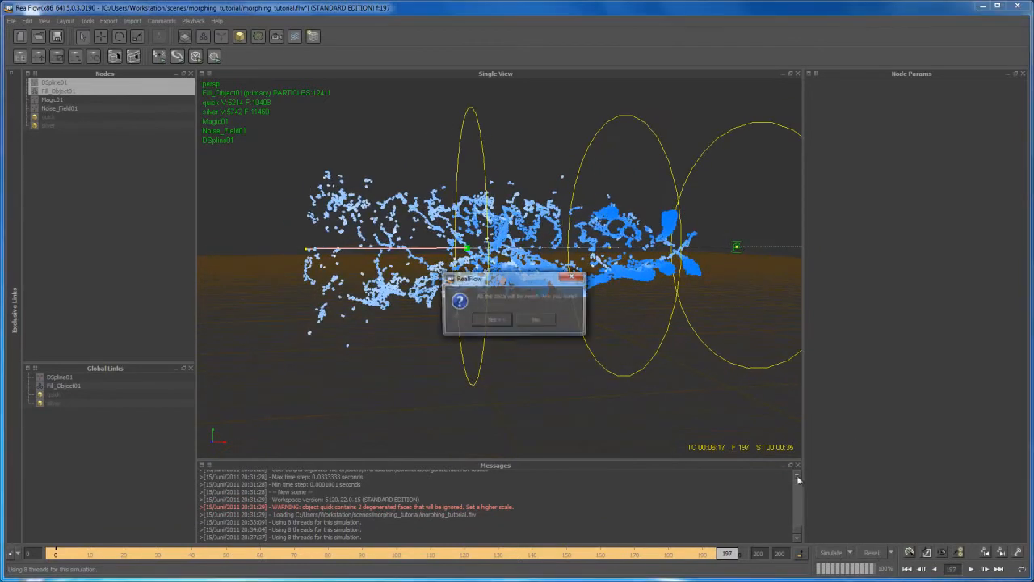
click(502, 321)
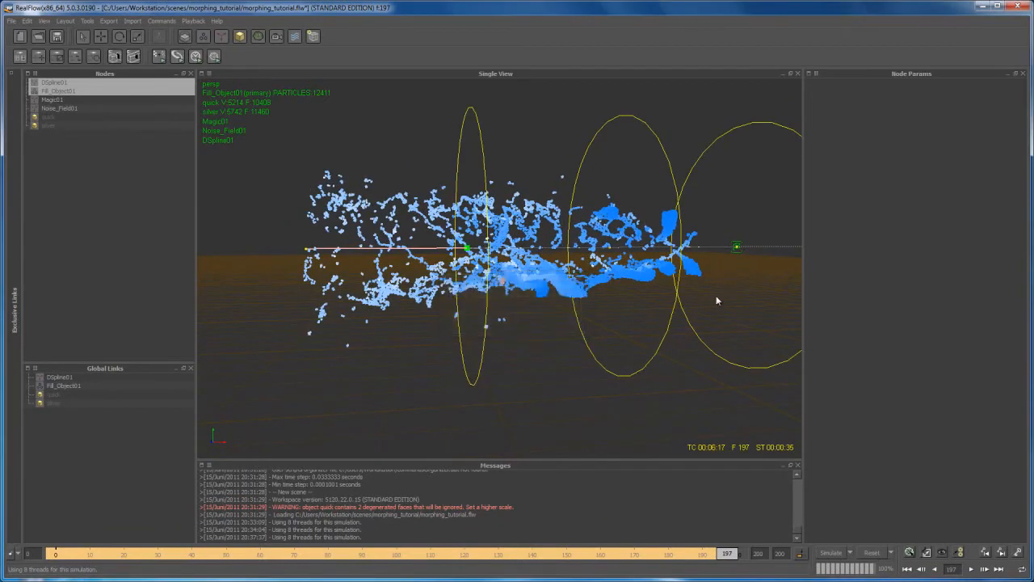
alt+drag(724, 287, 543, 324)
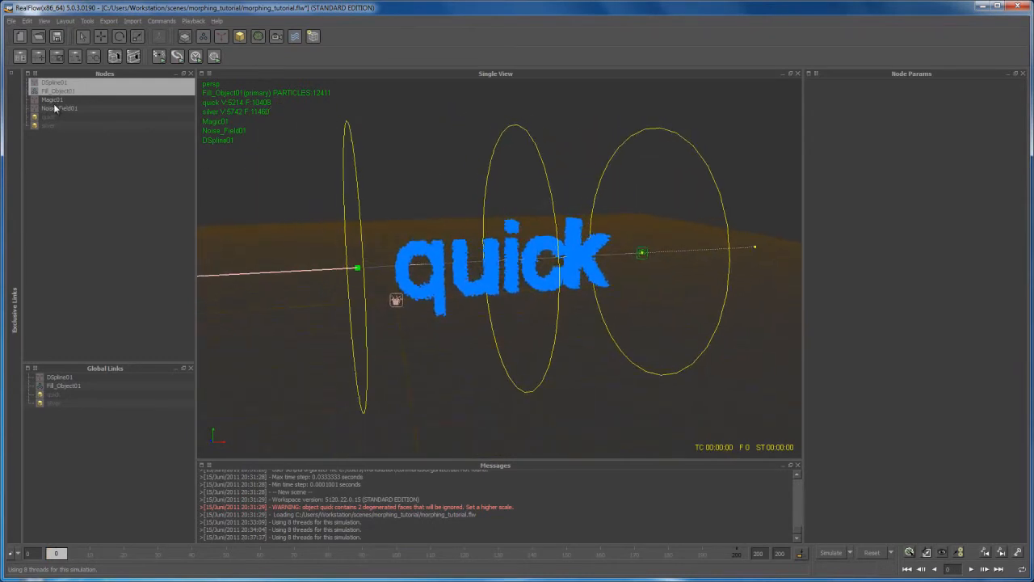
Set the DSpline's axial strength to 0 and its vortex strength to 5
click(63, 83)
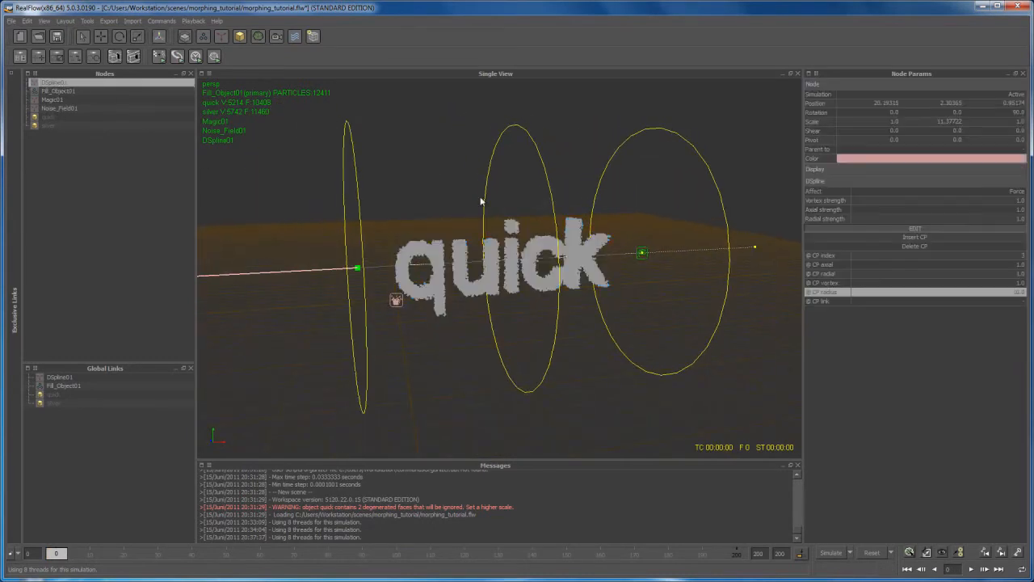
alt+drag(767, 344, 744, 358)
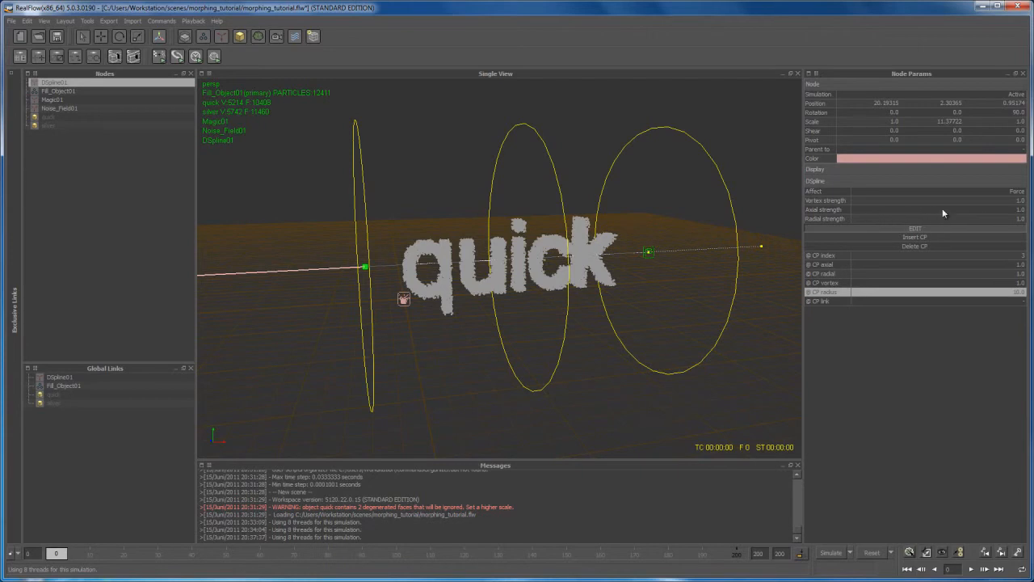
double_click(1012, 210)
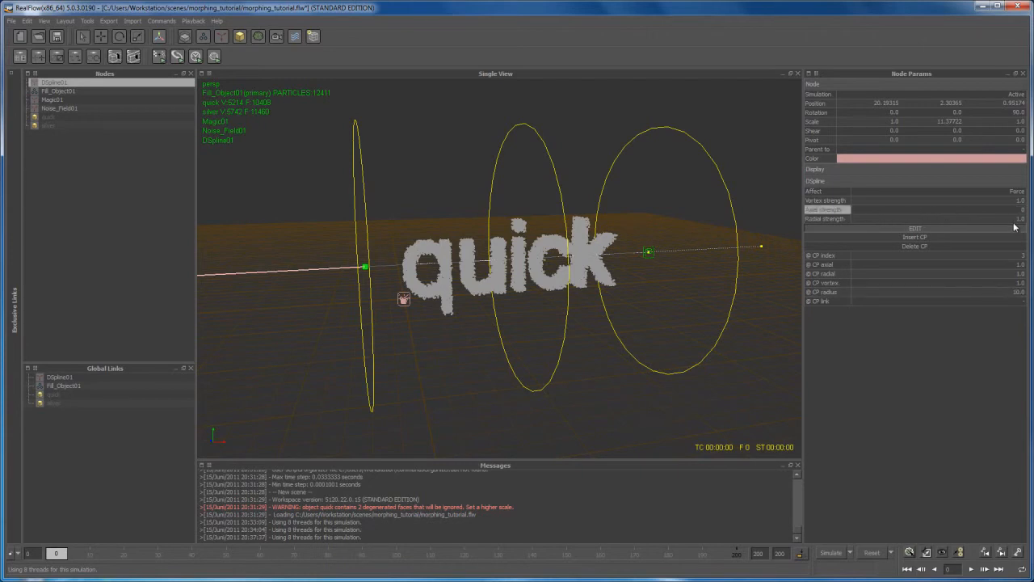
key(Return)
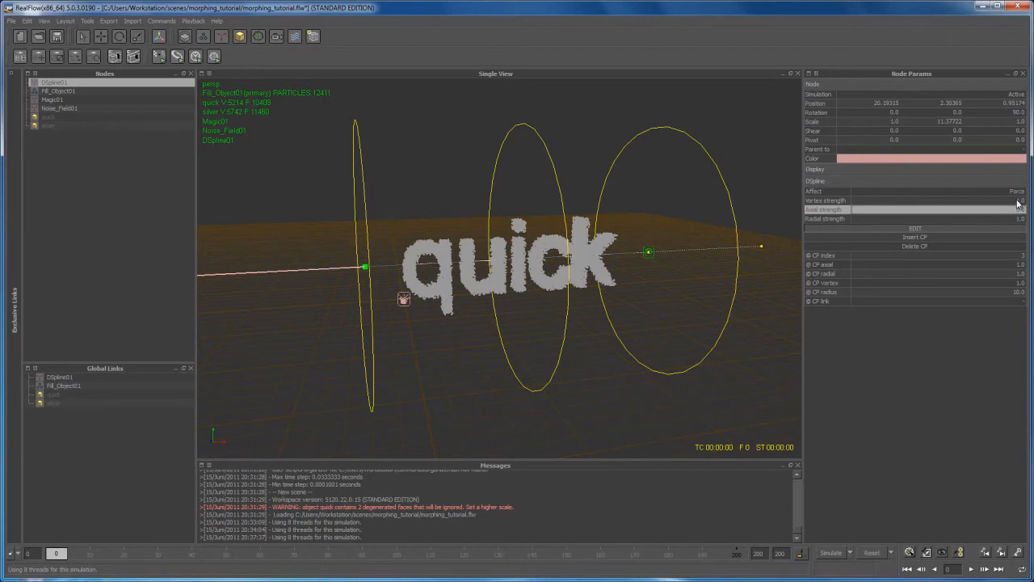
double_click(1018, 201)
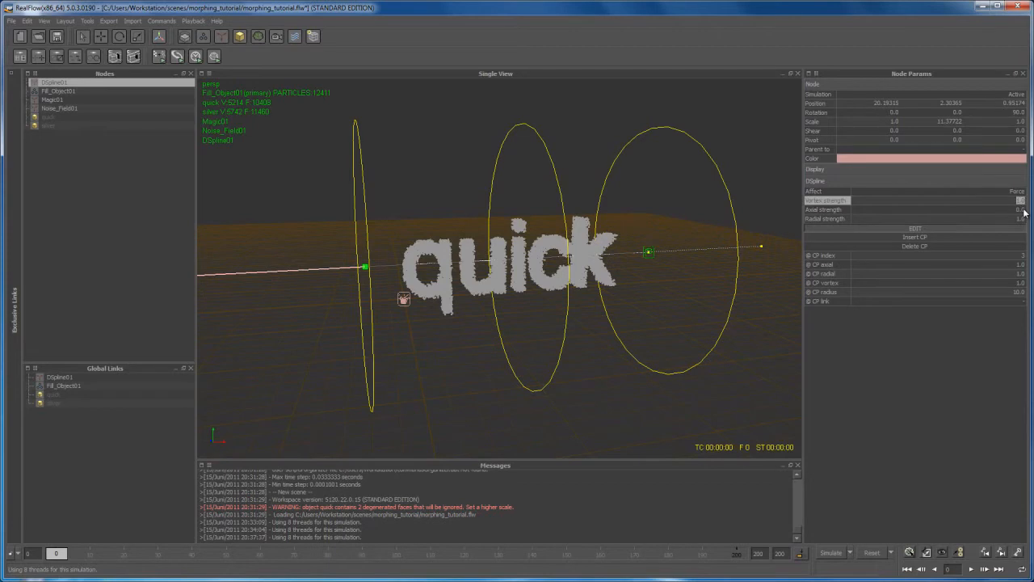
key(Return)
alt+drag(620, 317, 672, 346)
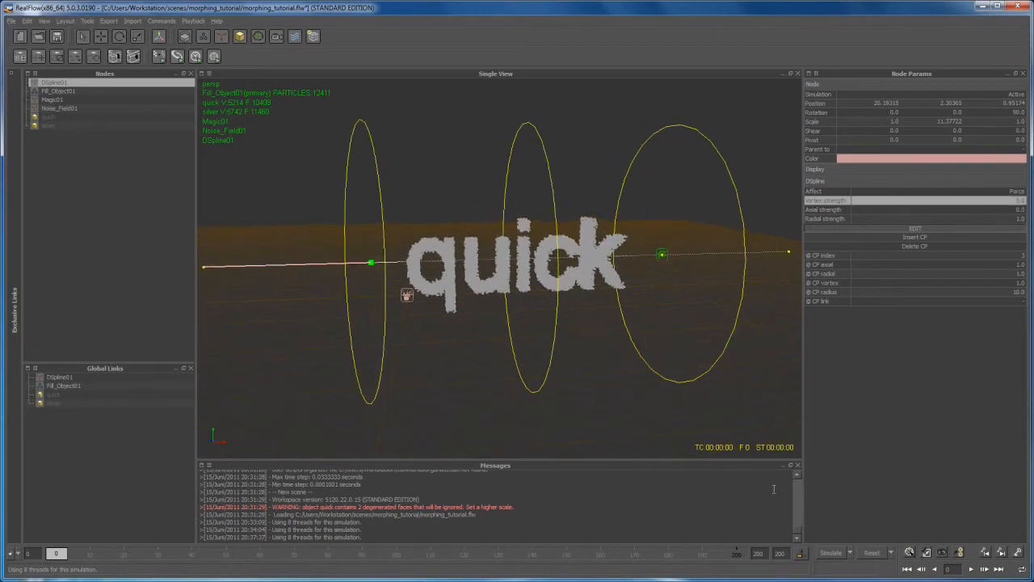
Simulate the stronger vortex, examine the swirl around the spline from several angles, and stop the simulation
click(831, 555)
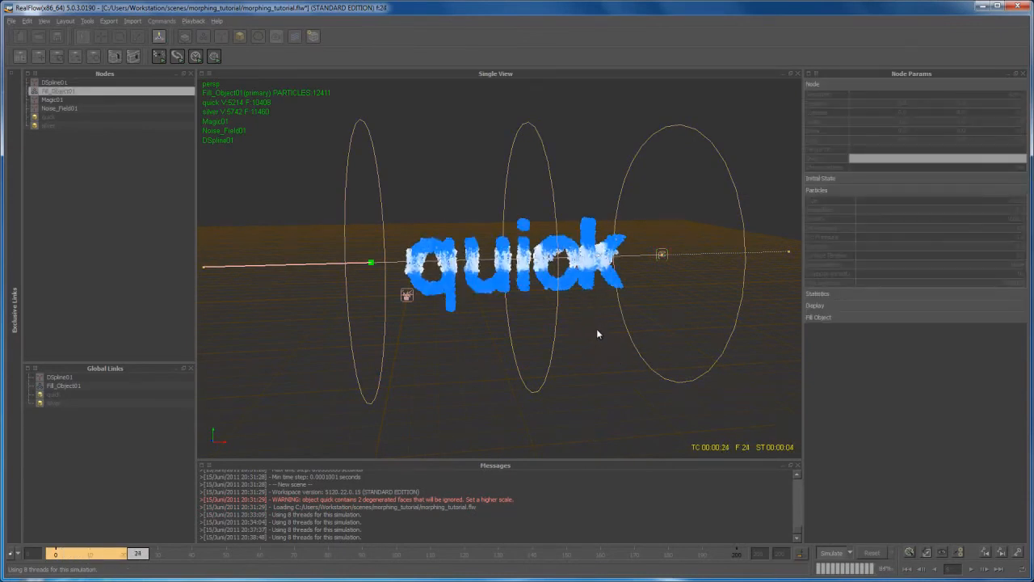
alt+drag(593, 327, 627, 324)
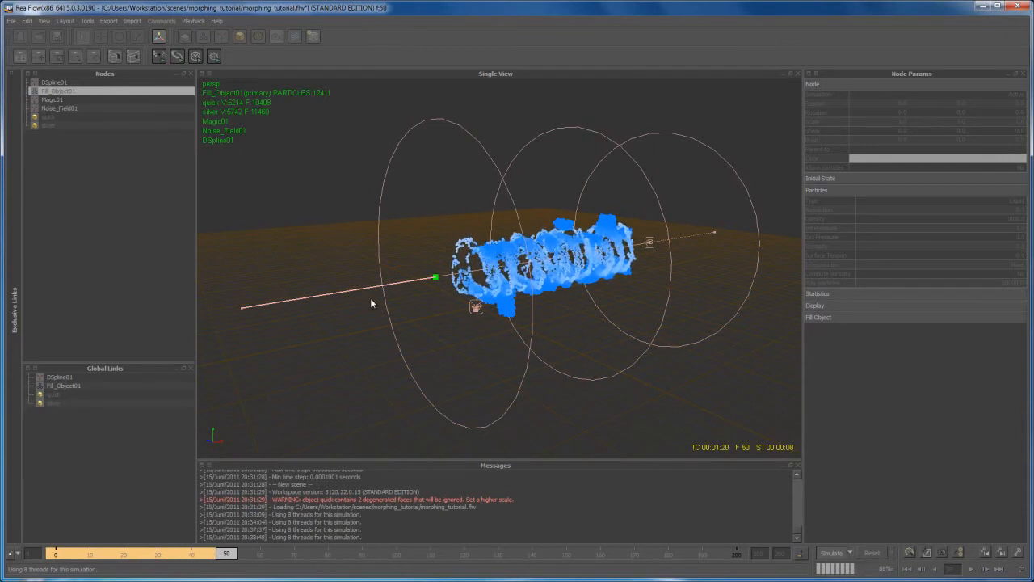
alt+drag(577, 363, 549, 344)
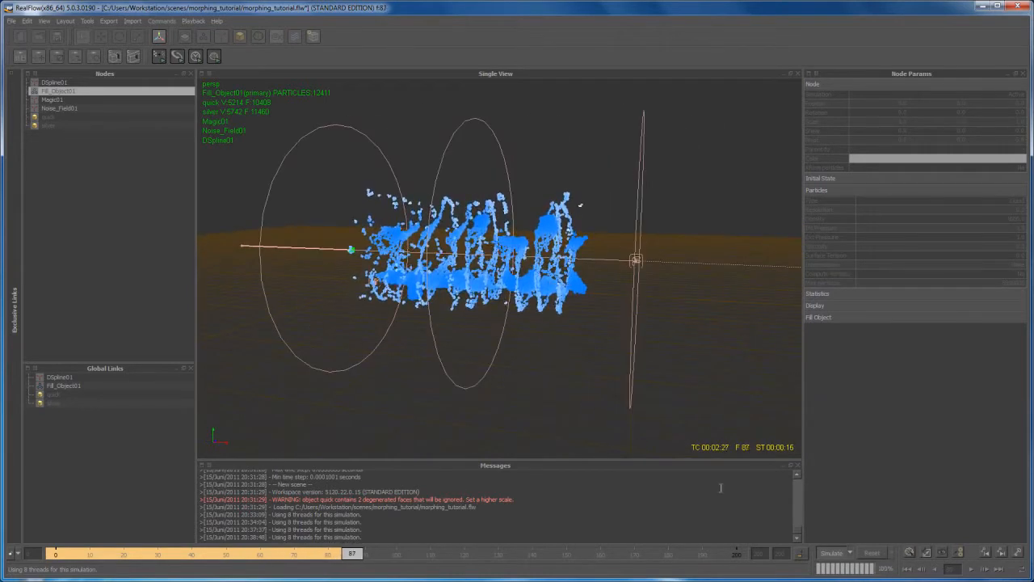
click(836, 554)
alt+drag(511, 398, 560, 383)
alt+drag(591, 265, 624, 340)
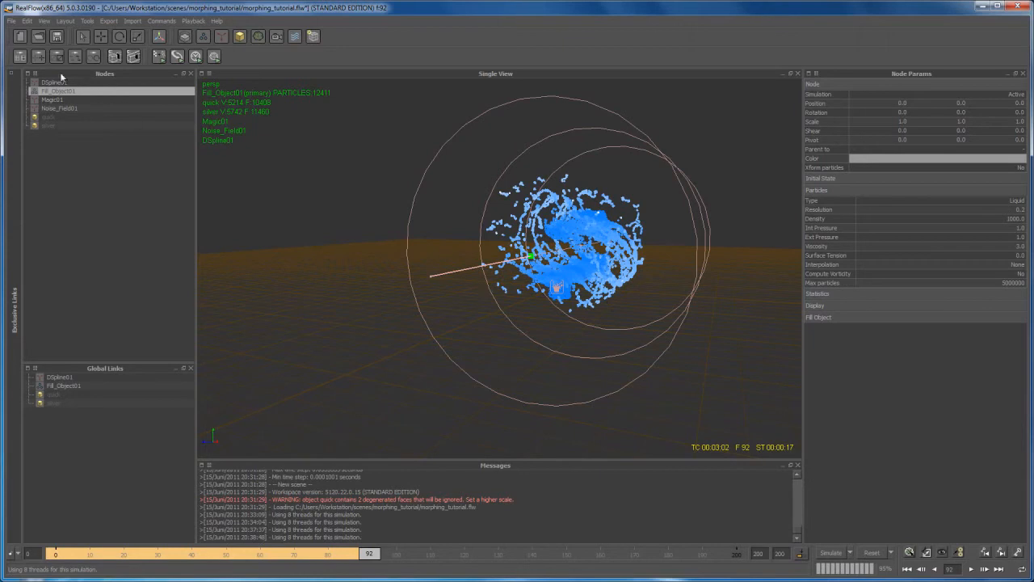
Reset the simulation and set the DSpline's vortex strength to 4
click(872, 552)
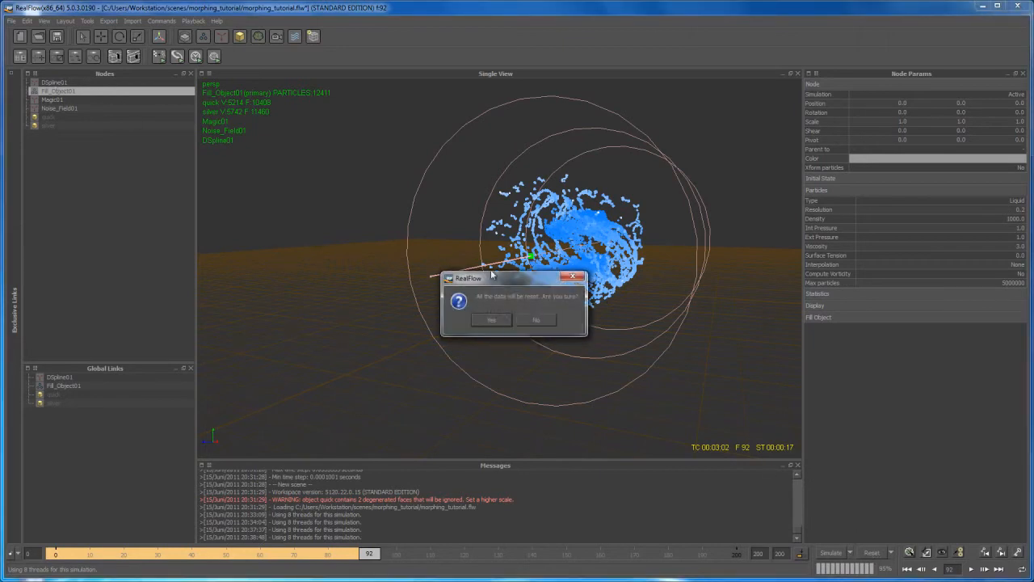
click(497, 320)
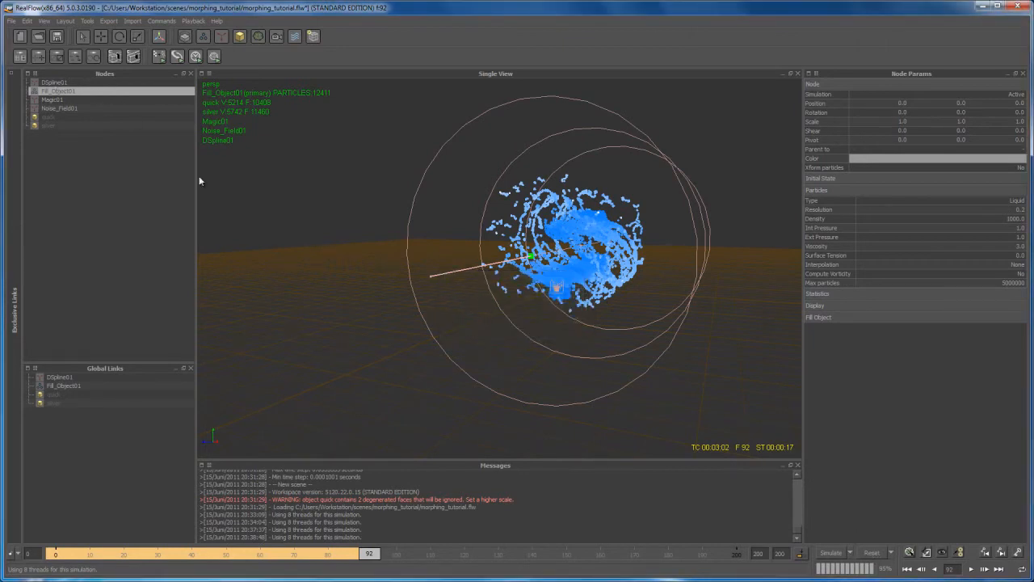
click(57, 83)
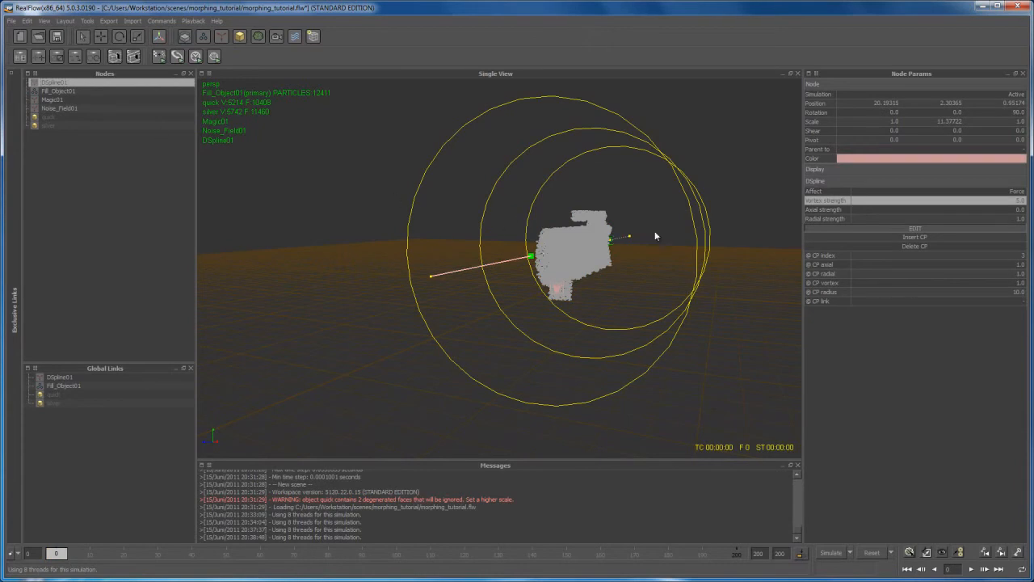
click(1018, 201)
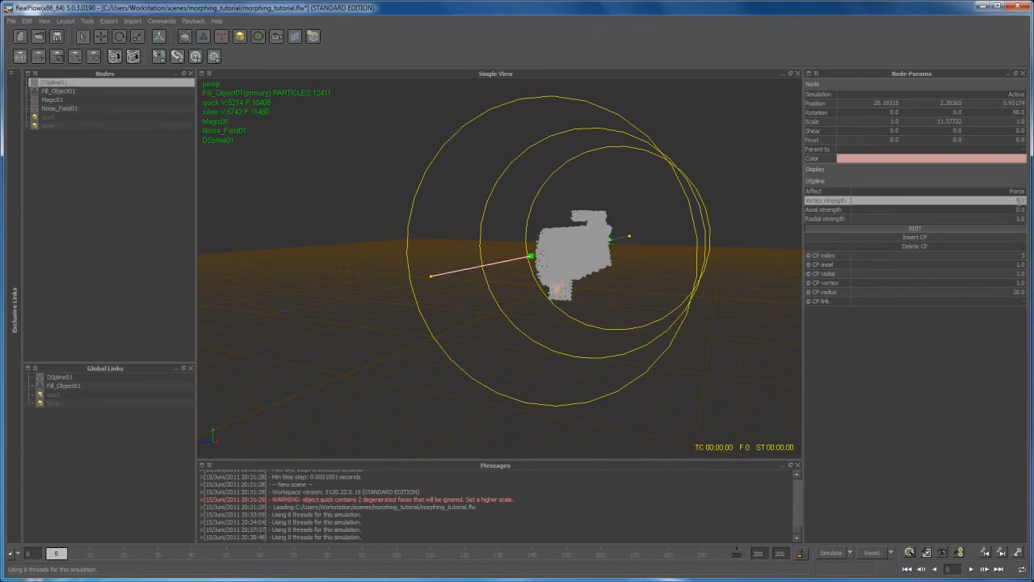
click(1019, 203)
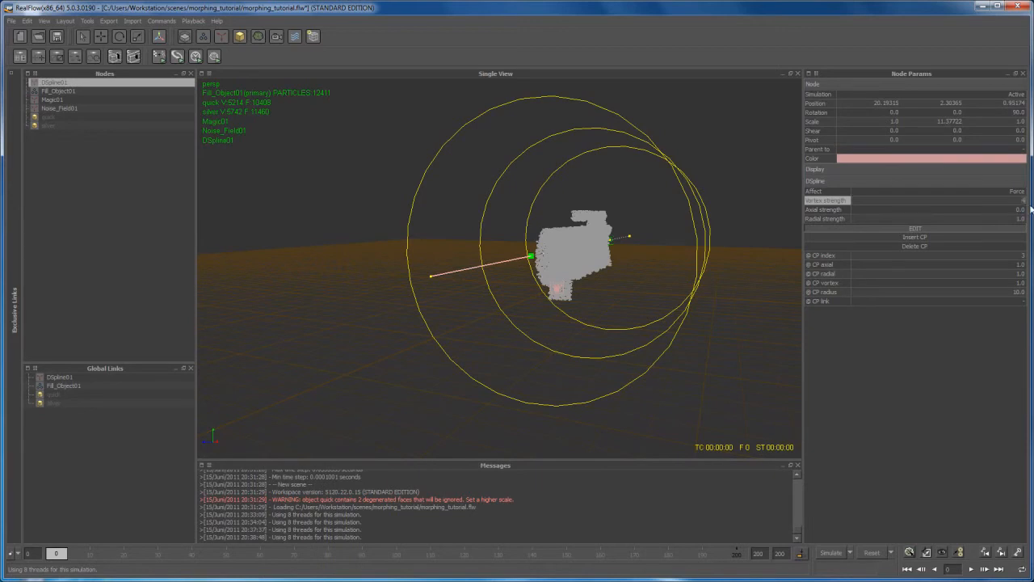
key(Return)
alt+drag(691, 346, 608, 353)
scroll(608, 353, up, 2)
scroll(605, 349, up, 2)
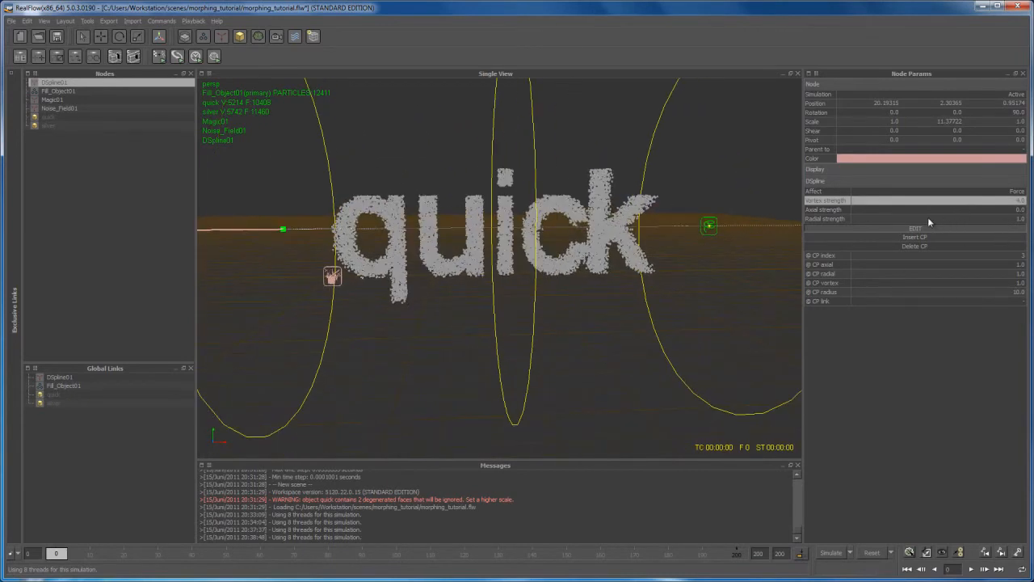
Set the DSpline's radial strength to 0 and clear the node selection
double_click(1019, 223)
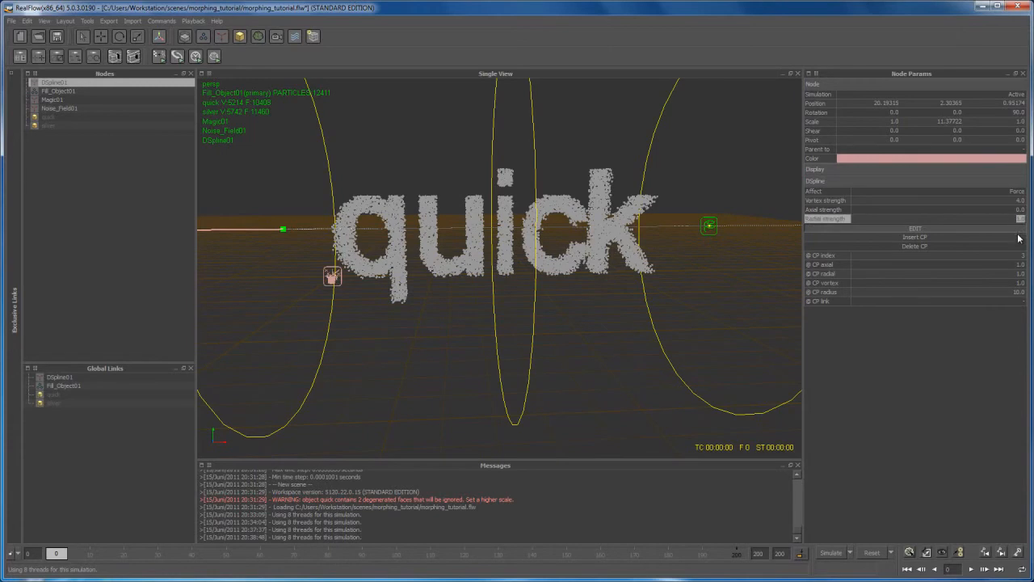
text(0)
key(Return)
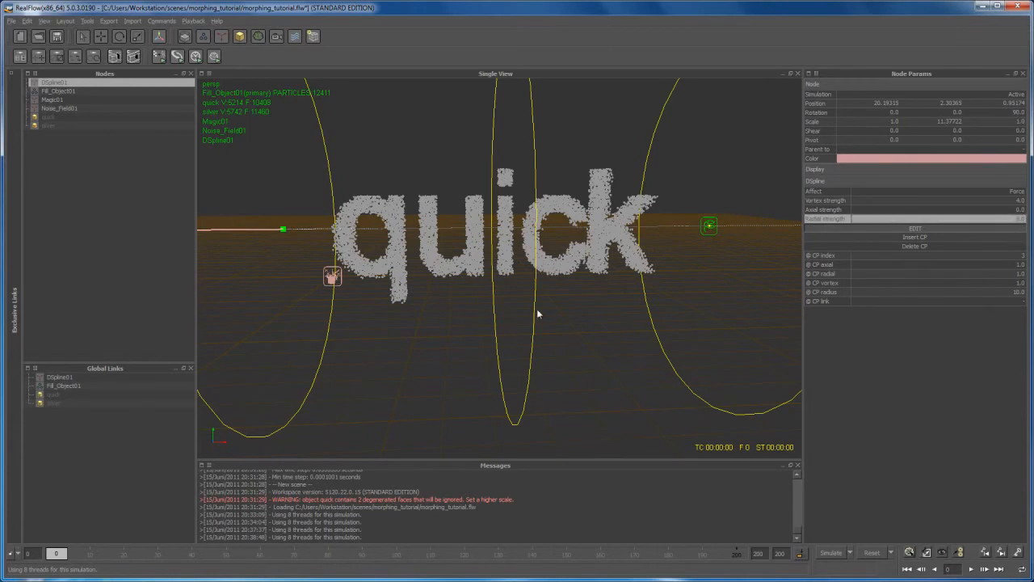
scroll(534, 309, down, 2)
click(576, 297)
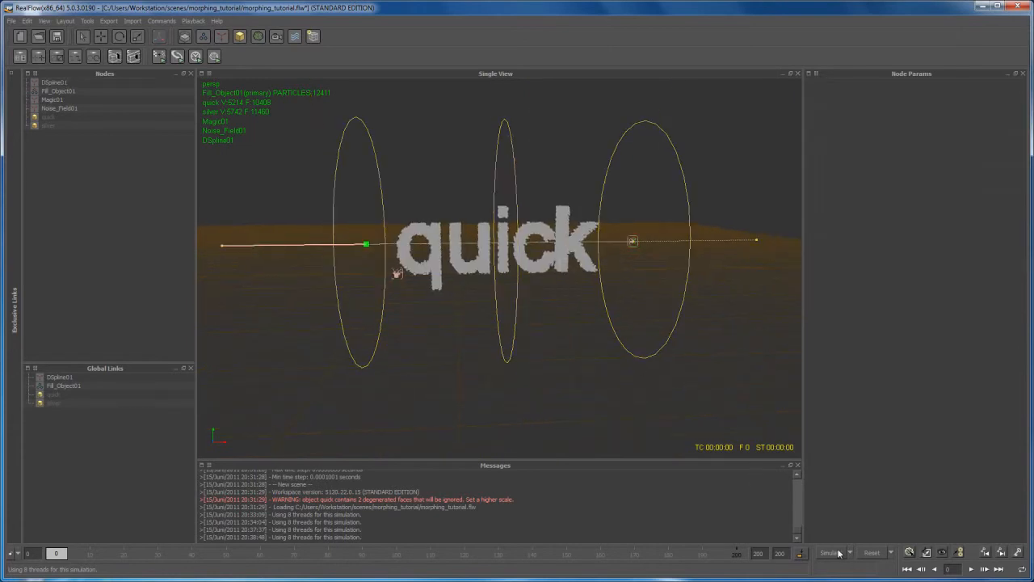
Simulate the text with the current DSpline strengths, examine the swirling particles from several angles, and stop the simulation
click(840, 551)
click(575, 314)
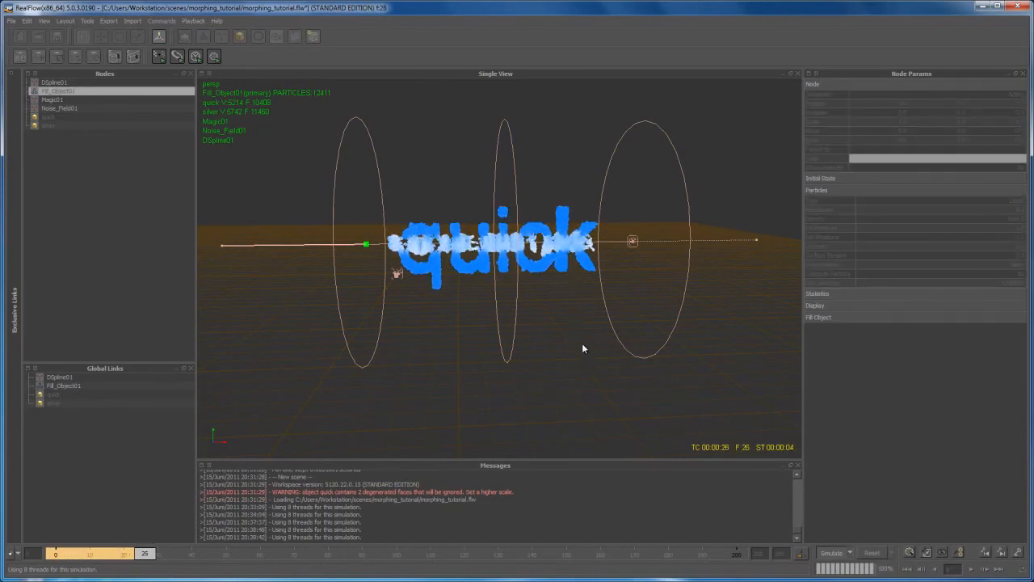
alt+drag(570, 344, 642, 324)
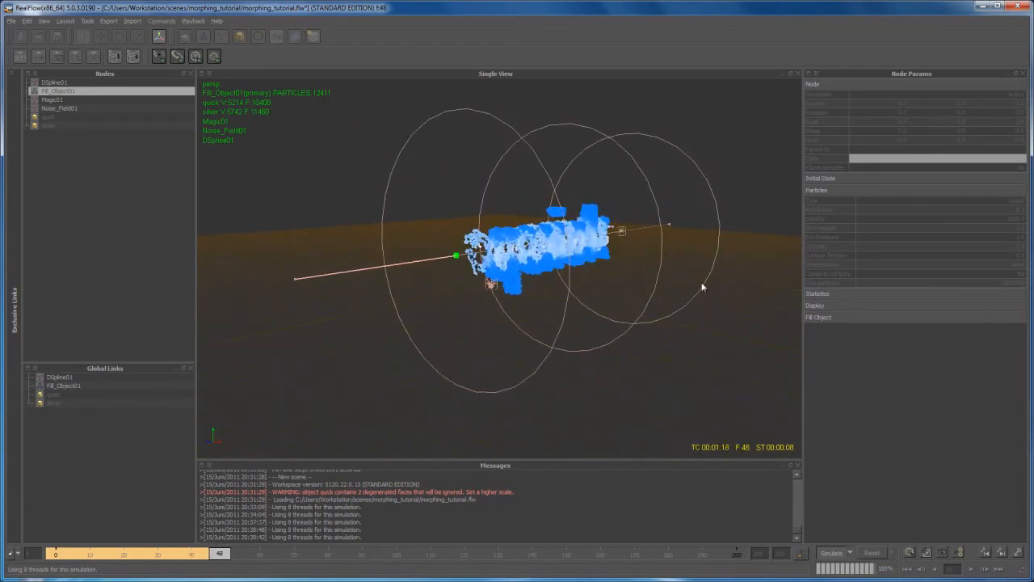
alt+drag(592, 321, 632, 323)
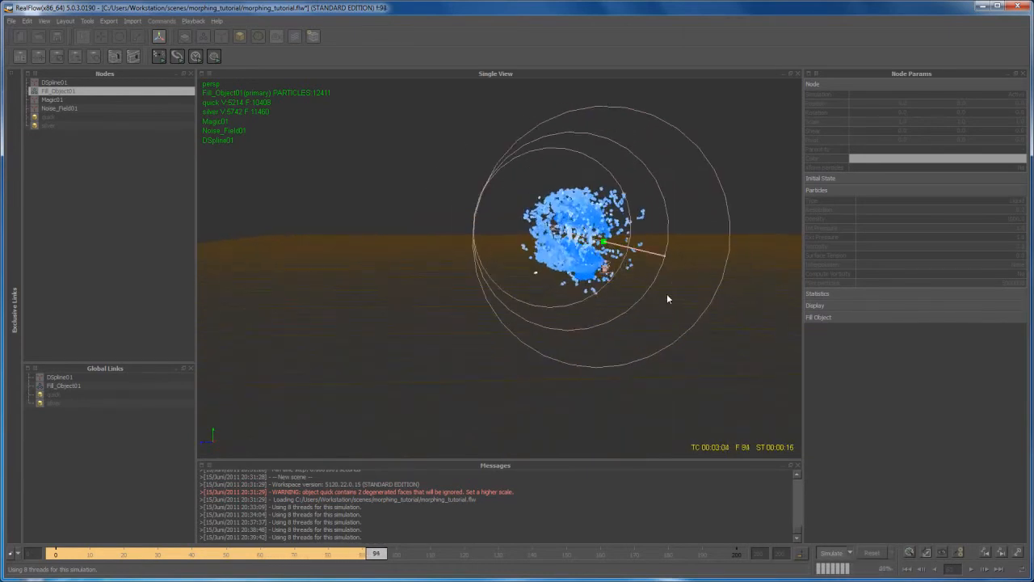
alt+drag(685, 307, 733, 412)
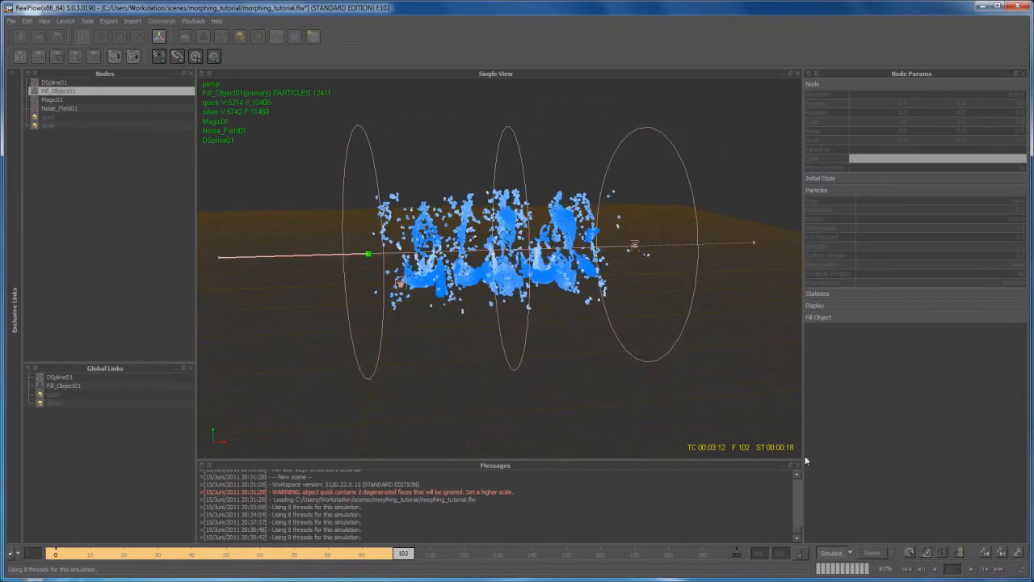
click(843, 554)
alt+drag(608, 363, 670, 423)
alt+drag(608, 390, 538, 327)
alt+drag(542, 371, 604, 365)
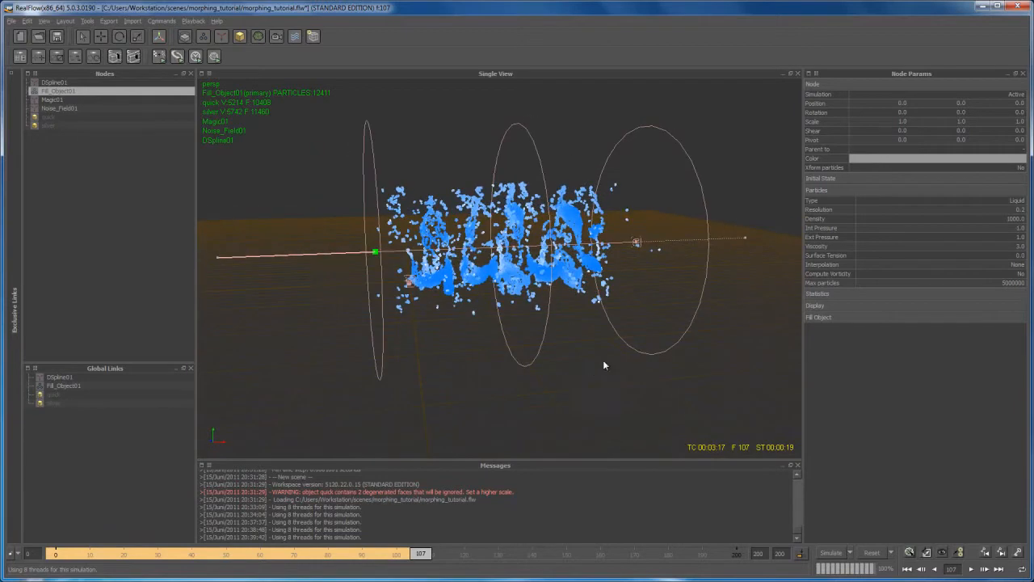
Reset the simulation to restore the "quick" particle text
click(878, 554)
click(497, 321)
alt+drag(542, 403, 526, 417)
alt+right_drag(525, 416, 491, 401)
mouse_move(491, 401)
alt+mouse_down()
mouse_move(492, 411)
mouse_move(486, 402)
alt+mouse_up()
alt+right_drag(485, 399, 496, 411)
alt+drag(496, 411, 489, 408)
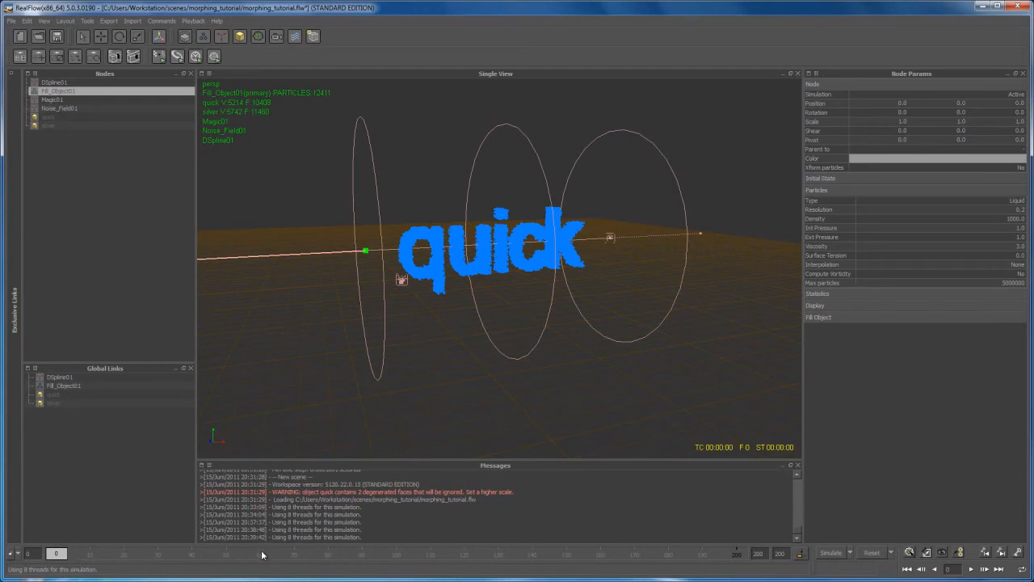
Add a key for the DSpline's active Simulation state at frame 60
middle_drag(634, 306, 533, 331)
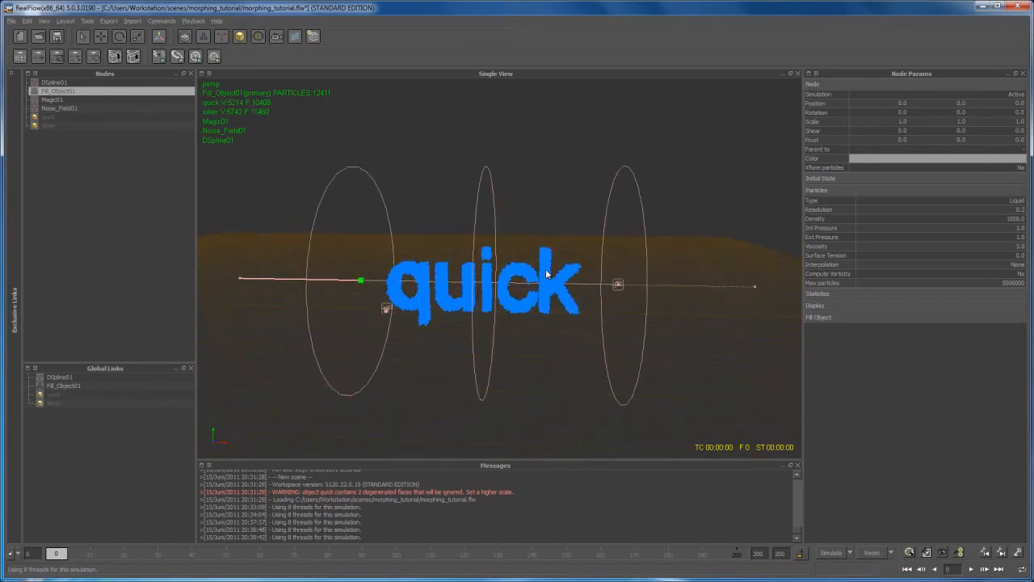
middle_drag(559, 295, 525, 263)
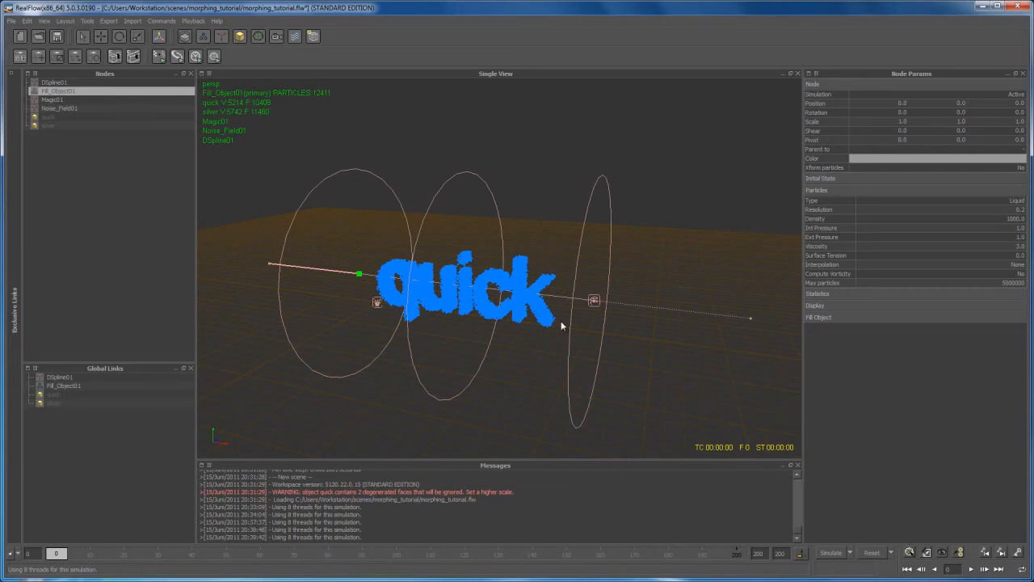
middle_drag(517, 326, 618, 225)
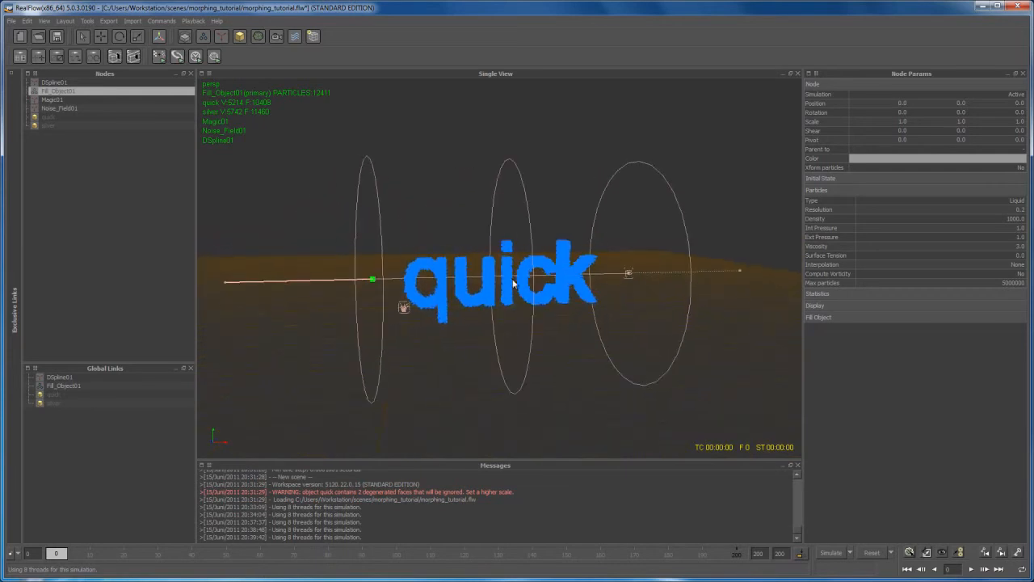
middle_drag(574, 369, 504, 404)
scroll(508, 399, up, 5)
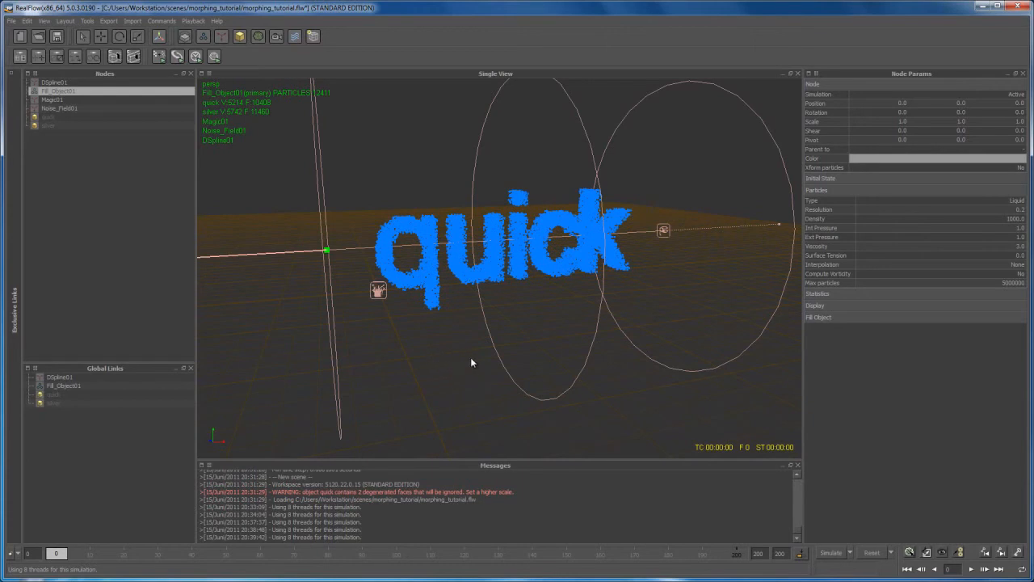
drag(55, 554, 263, 554)
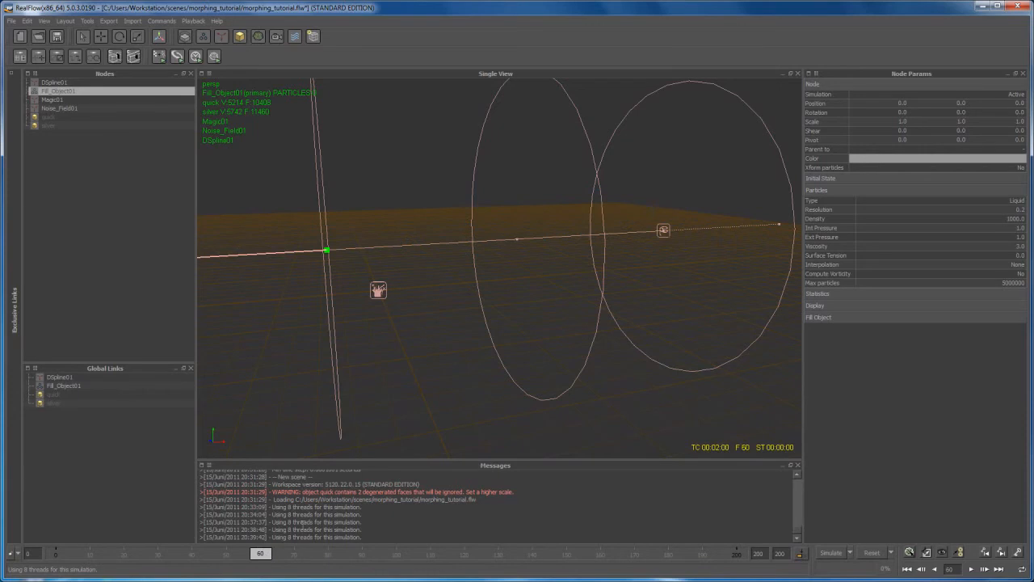
middle_drag(564, 374, 547, 395)
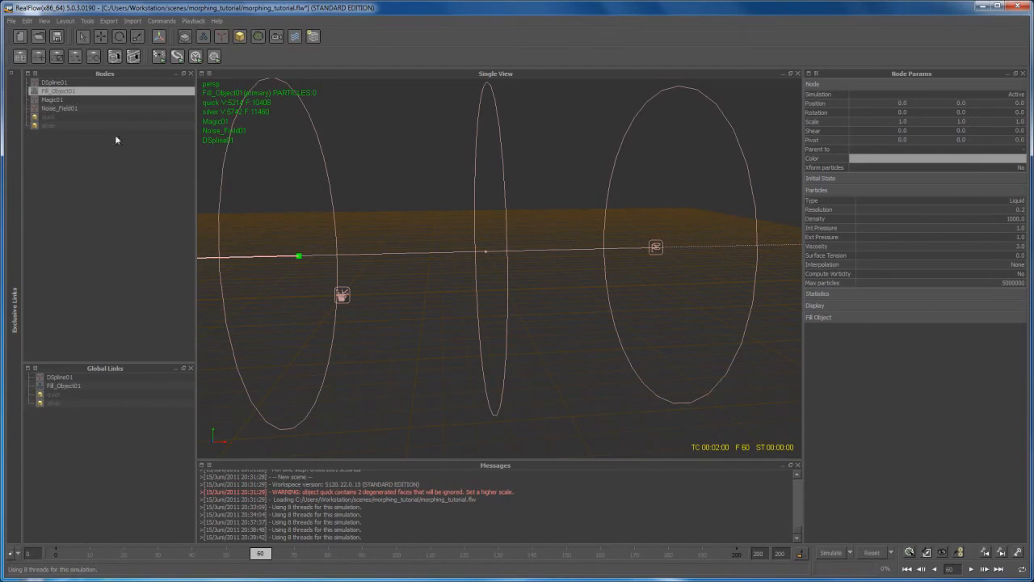
click(55, 83)
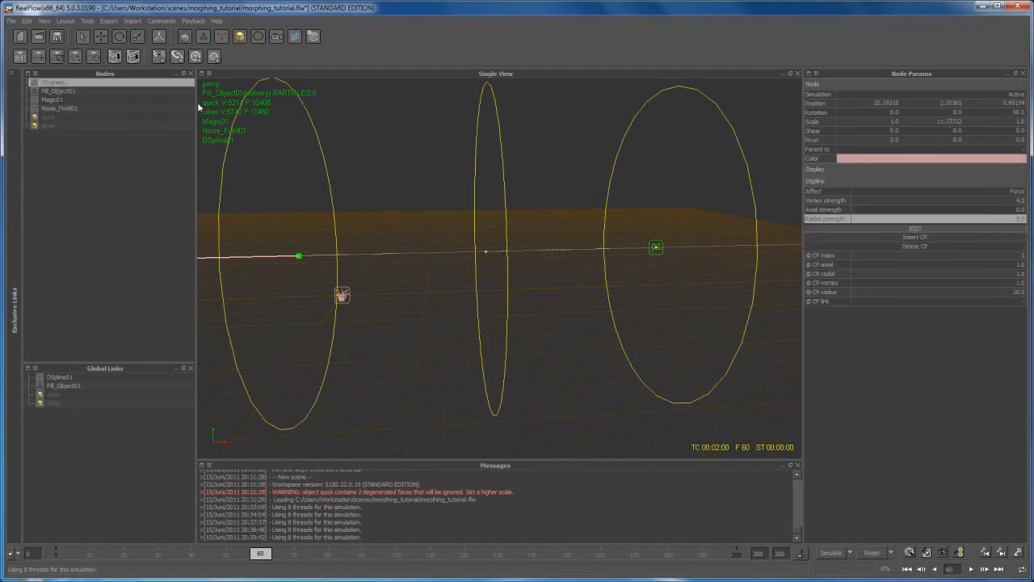
right_click(831, 95)
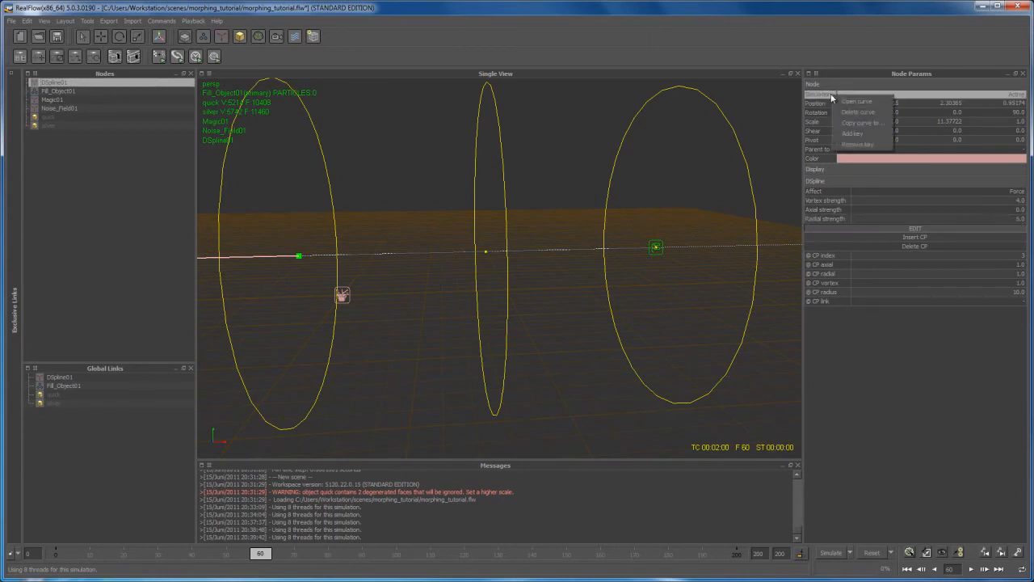
click(848, 135)
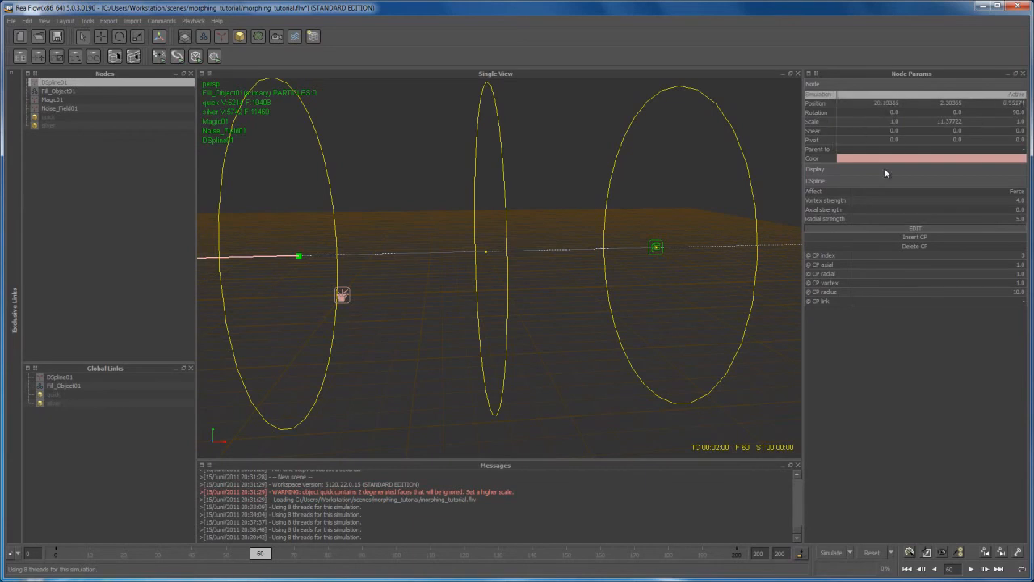
Set the DSpline's Simulation state to Inactive at frame 59 and key it
drag(261, 553, 259, 554)
click(1022, 96)
click(983, 103)
right_click(862, 96)
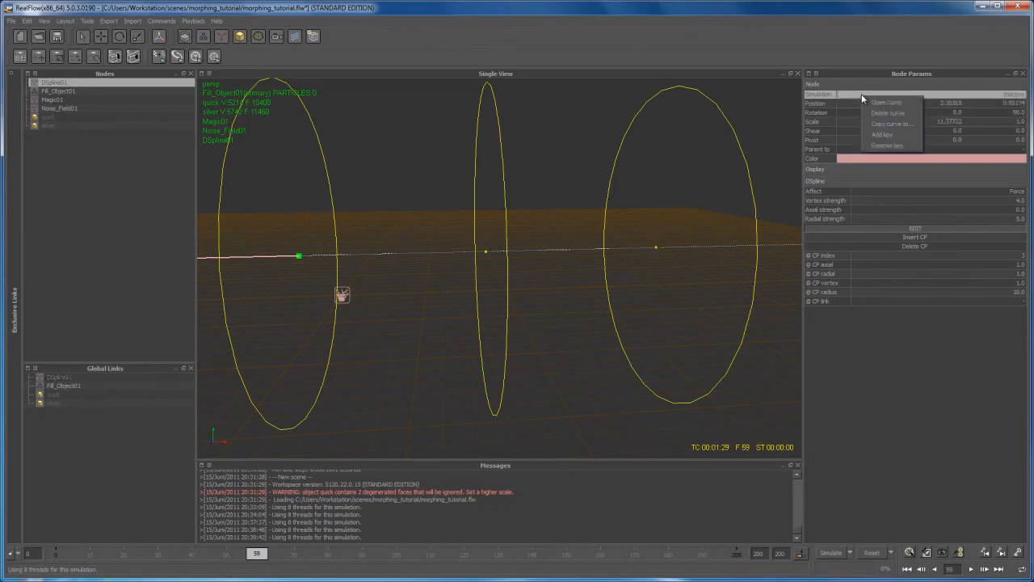
click(881, 135)
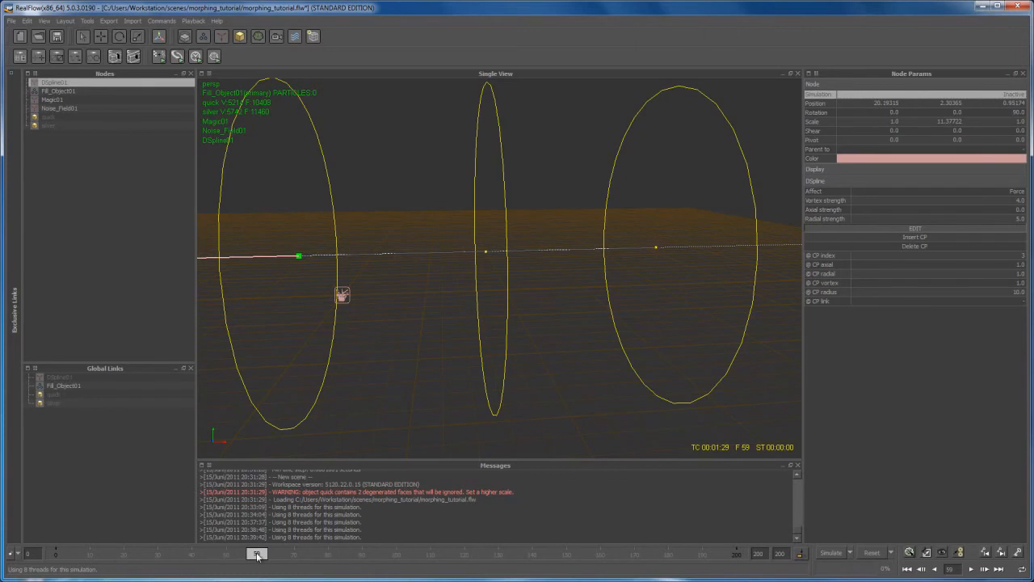
Add Noise_Field01 to the global links and reset the simulation data
alt+drag(487, 395, 578, 428)
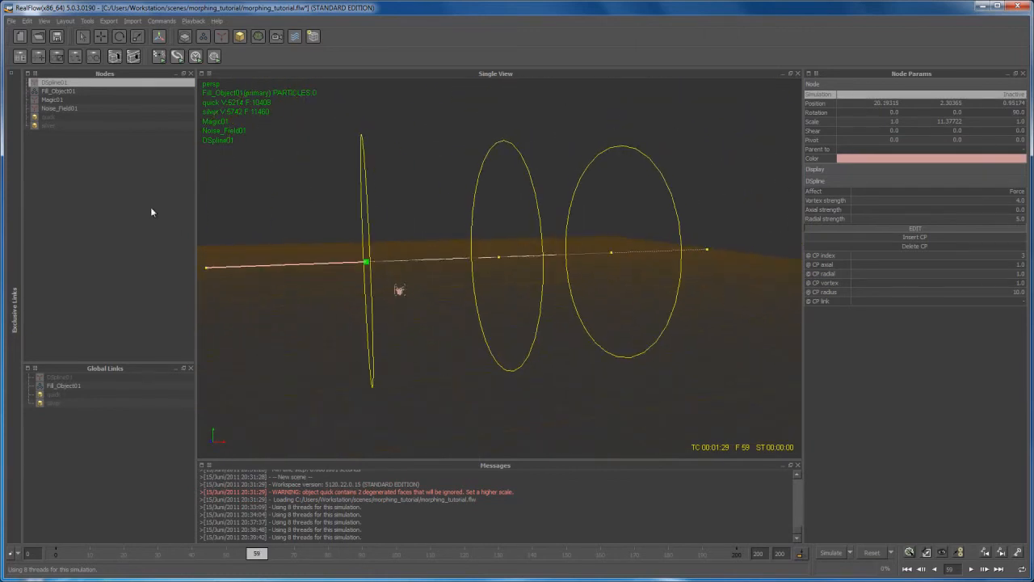
click(60, 108)
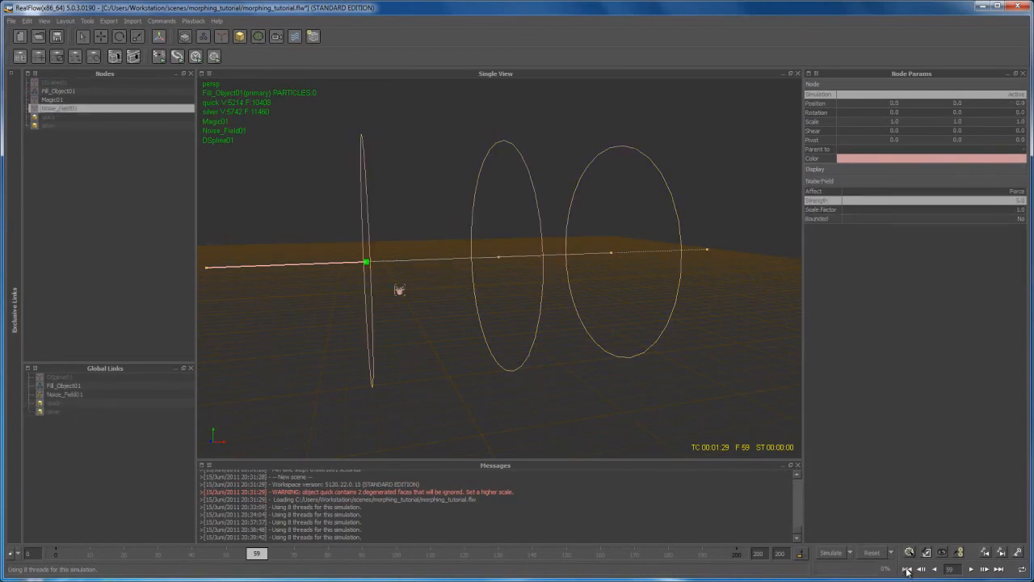
click(871, 553)
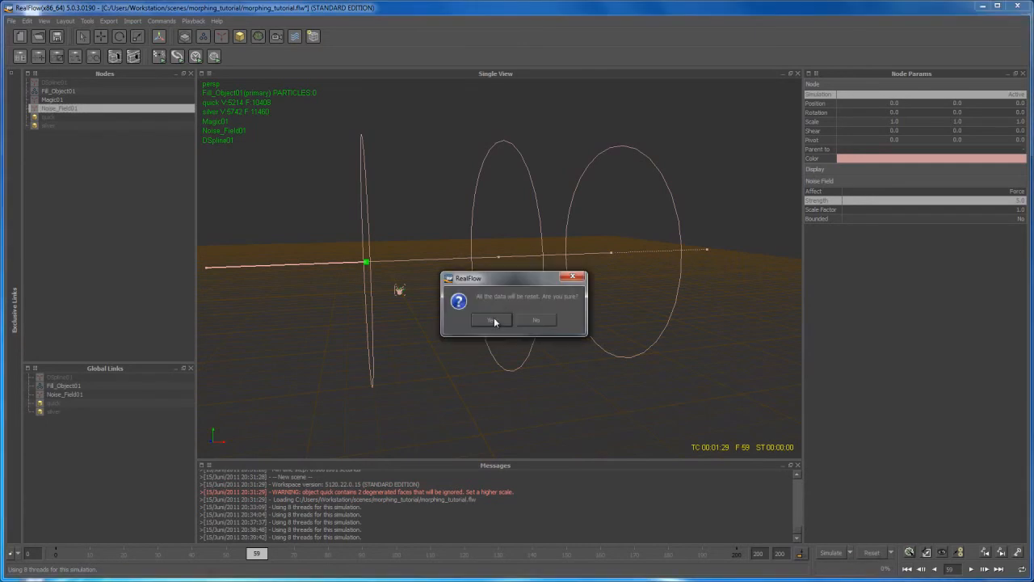
click(491, 321)
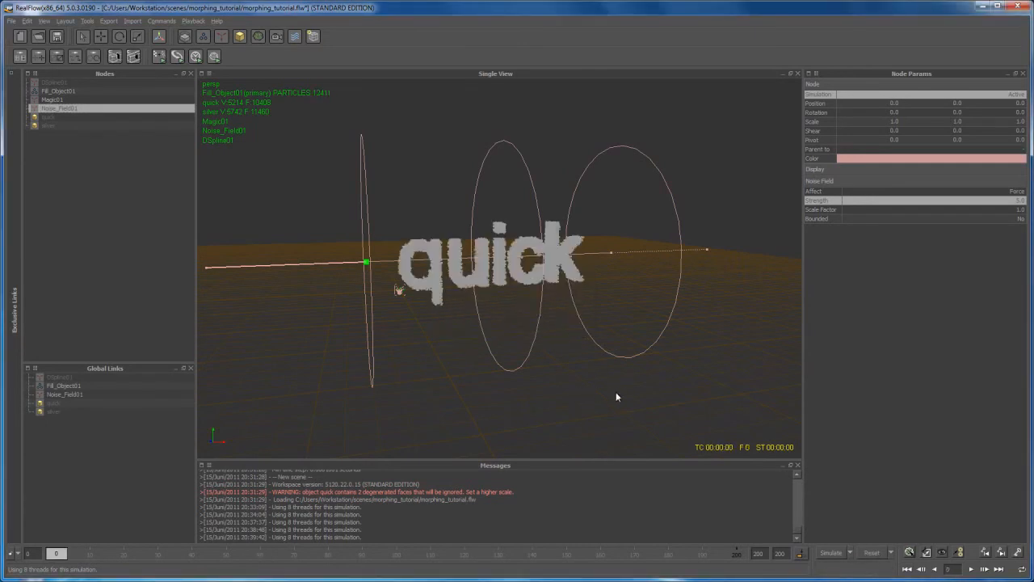
Simulate the noise field followed by the keyed DSpline, examine the particles from several angles, and stop around frame 121
alt+drag(619, 391, 553, 276)
click(566, 291)
mouse_move(563, 366)
alt+mouse_down()
mouse_move(546, 380)
mouse_move(566, 369)
alt+mouse_up()
scroll(546, 378, down, 2)
scroll(545, 376, up, 5)
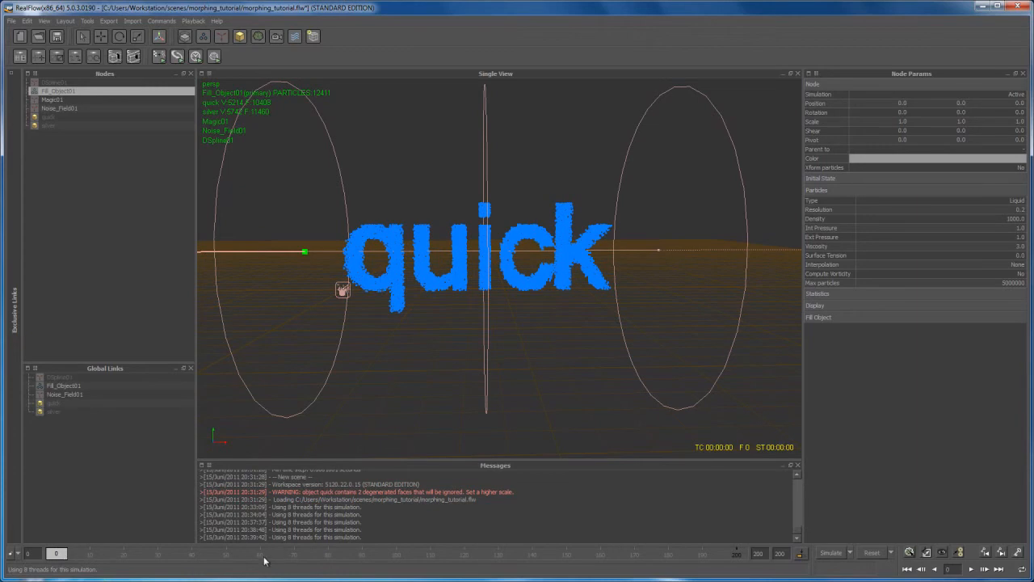
click(831, 553)
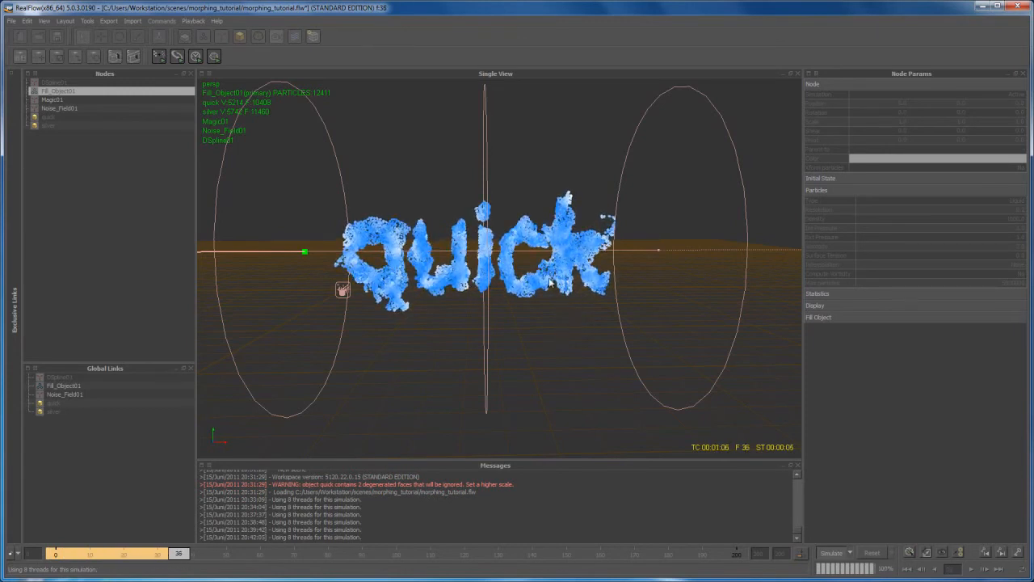
alt+drag(544, 324, 587, 350)
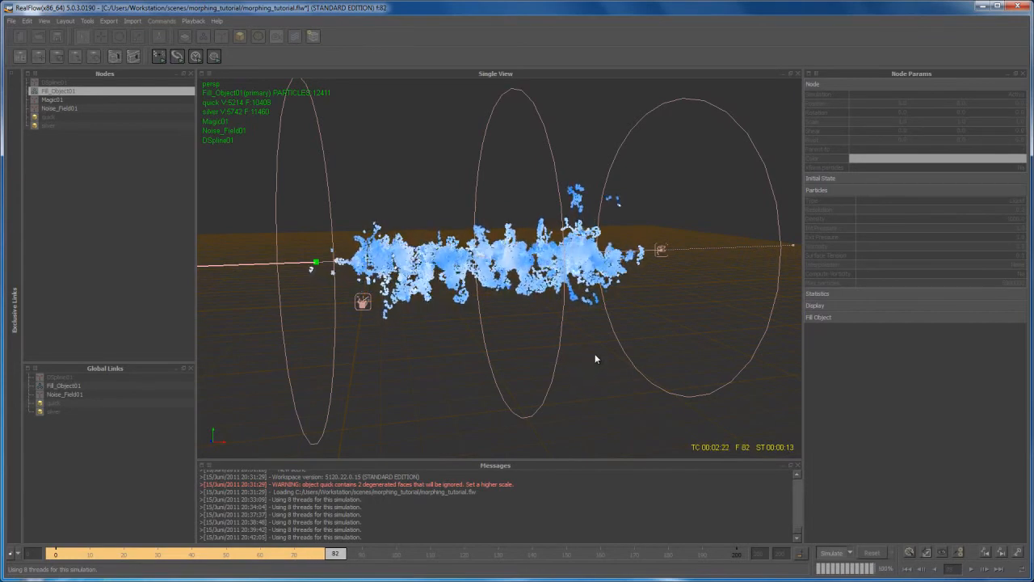
alt+drag(609, 371, 563, 381)
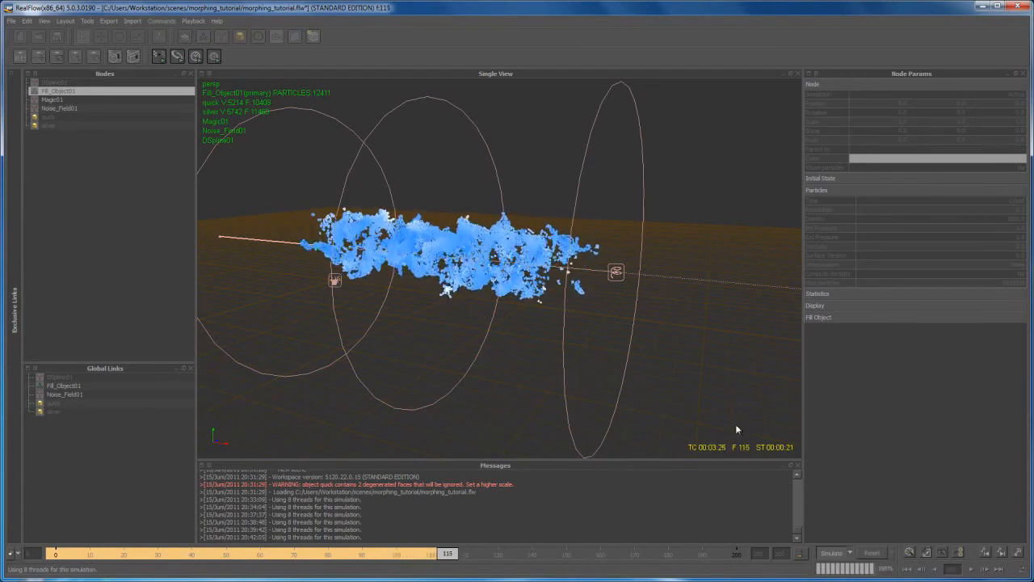
click(834, 554)
alt+drag(637, 402, 526, 393)
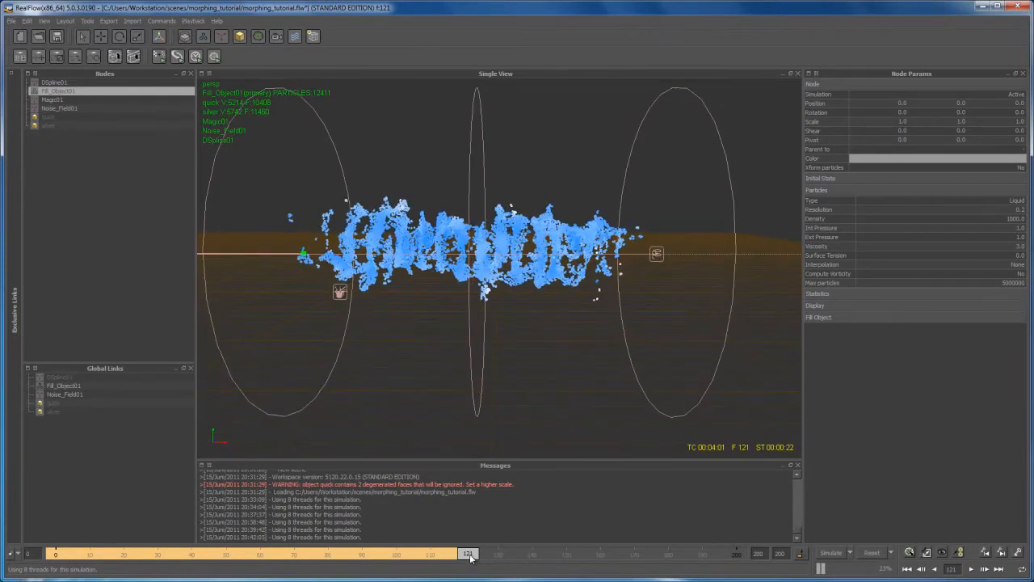
Go to frame 120 and add the Magic01 daemon to the global links
drag(470, 554, 467, 555)
alt+drag(544, 401, 498, 390)
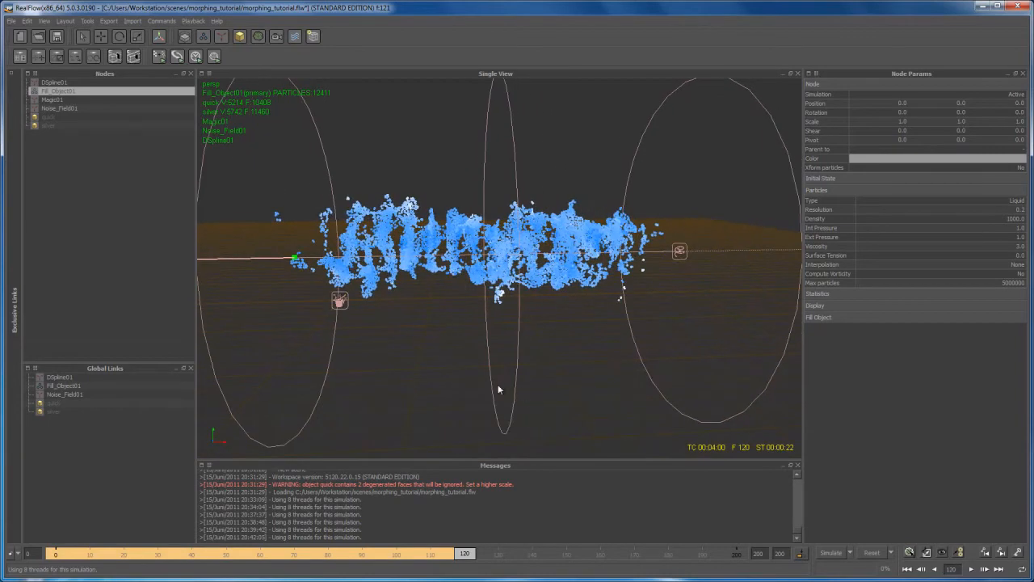
click(53, 99)
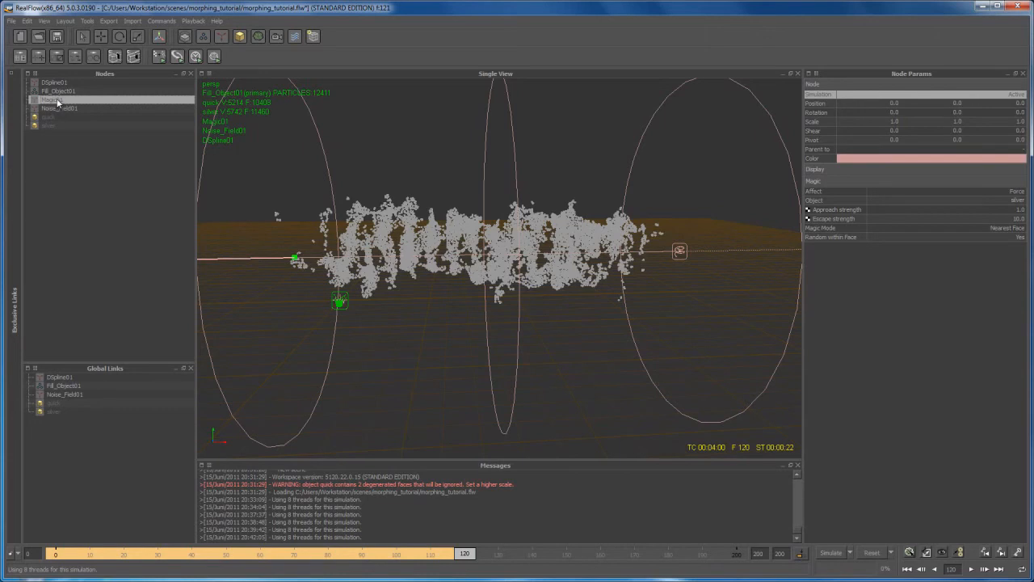
drag(59, 102, 119, 452)
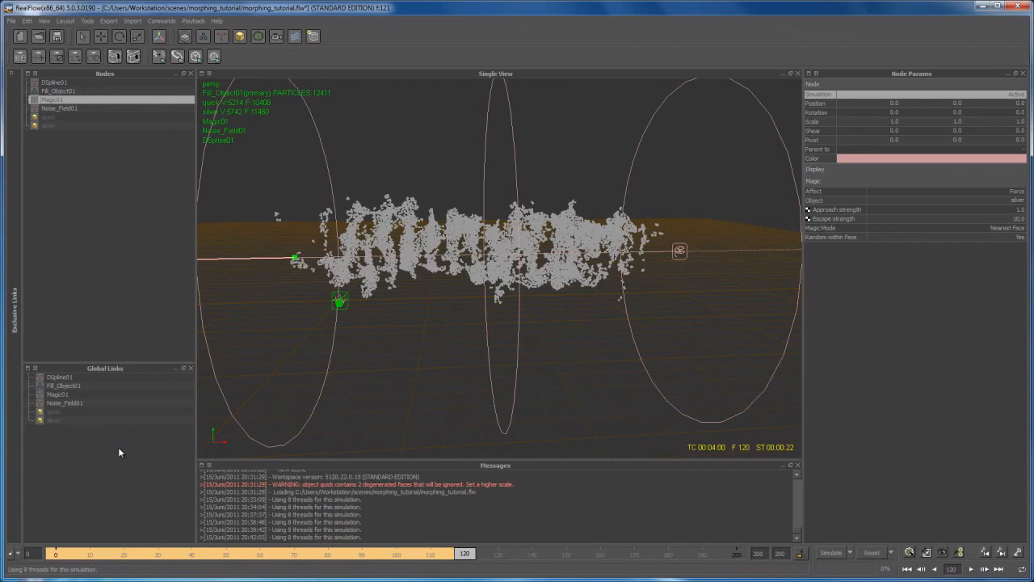
click(62, 393)
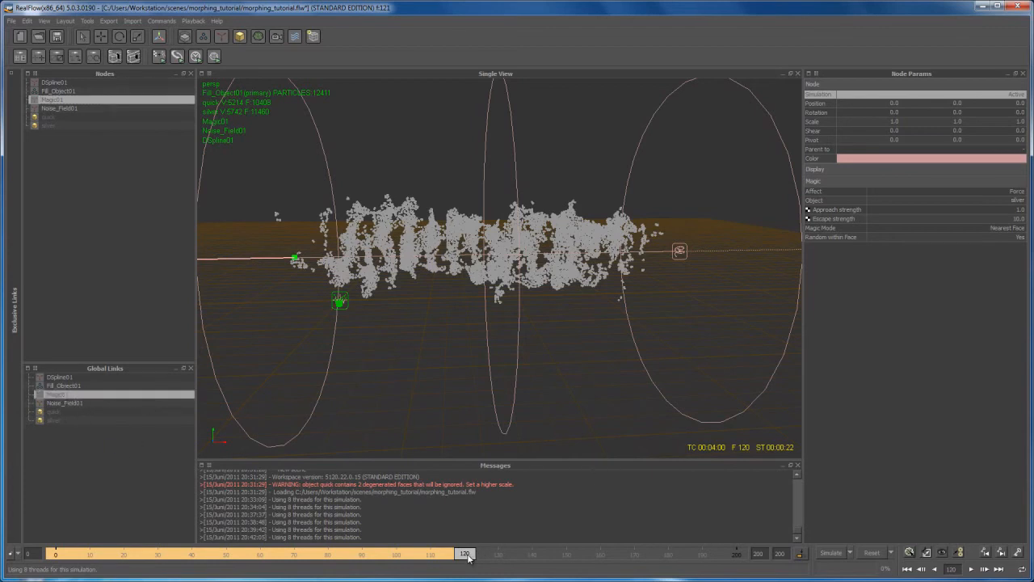
Set Magic01's Simulation state to Inactive at frame 119 and key it
drag(470, 554, 465, 555)
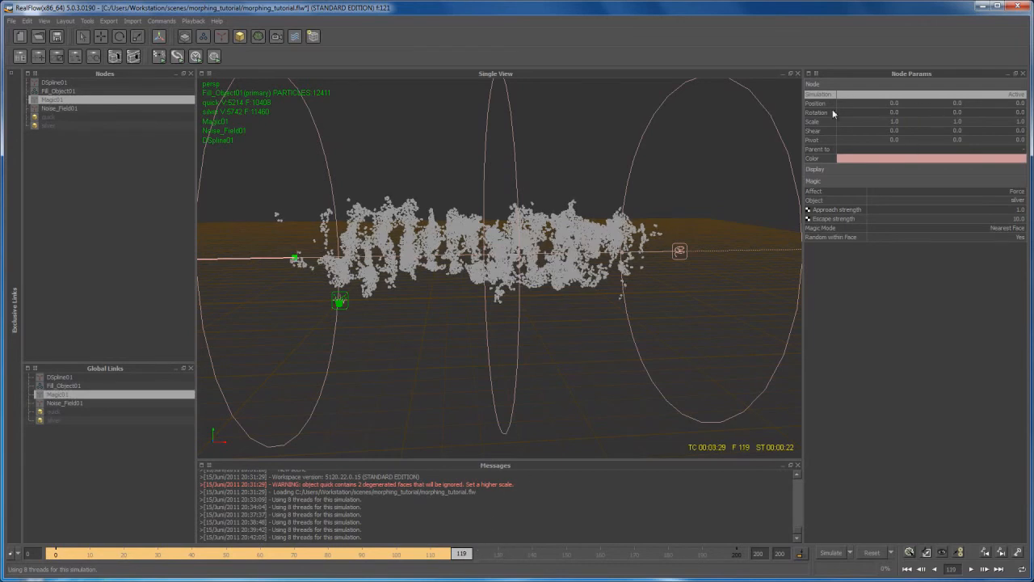
click(1023, 97)
click(1021, 94)
click(1009, 104)
click(871, 95)
click(882, 132)
Set Magic01's Simulation state to Active at frame 120 and key it
drag(463, 557, 467, 558)
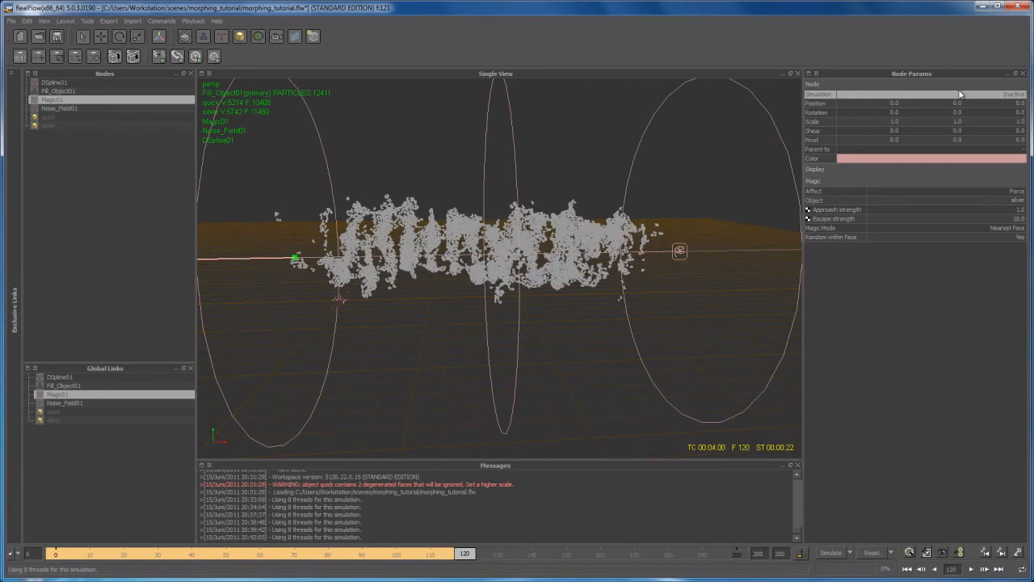
click(1023, 96)
click(1023, 96)
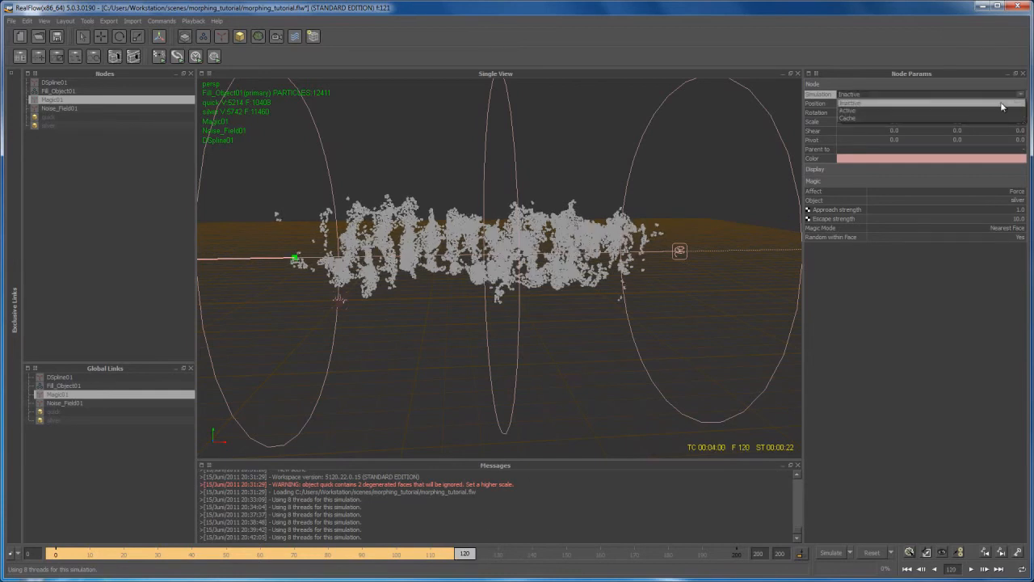
click(983, 112)
right_click(889, 94)
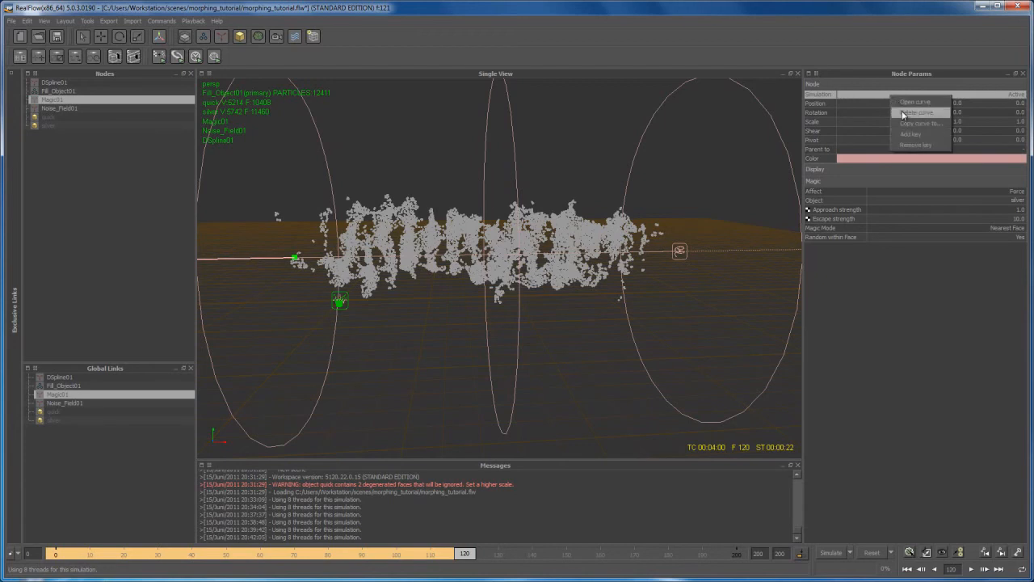
click(906, 136)
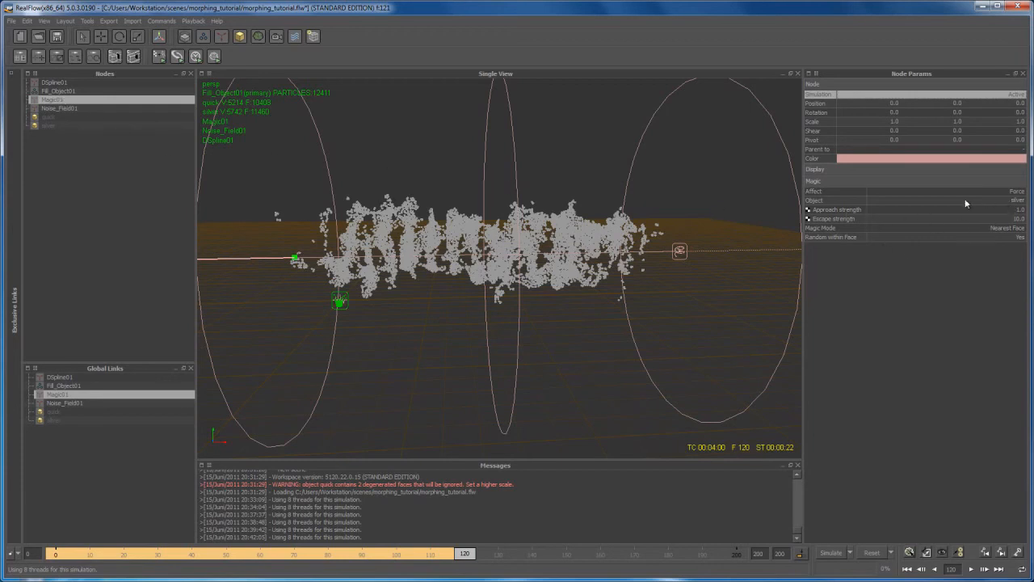
Set Magic01's Random within Face to No, Approach strength to 10 and Escape strength to 50
click(1021, 238)
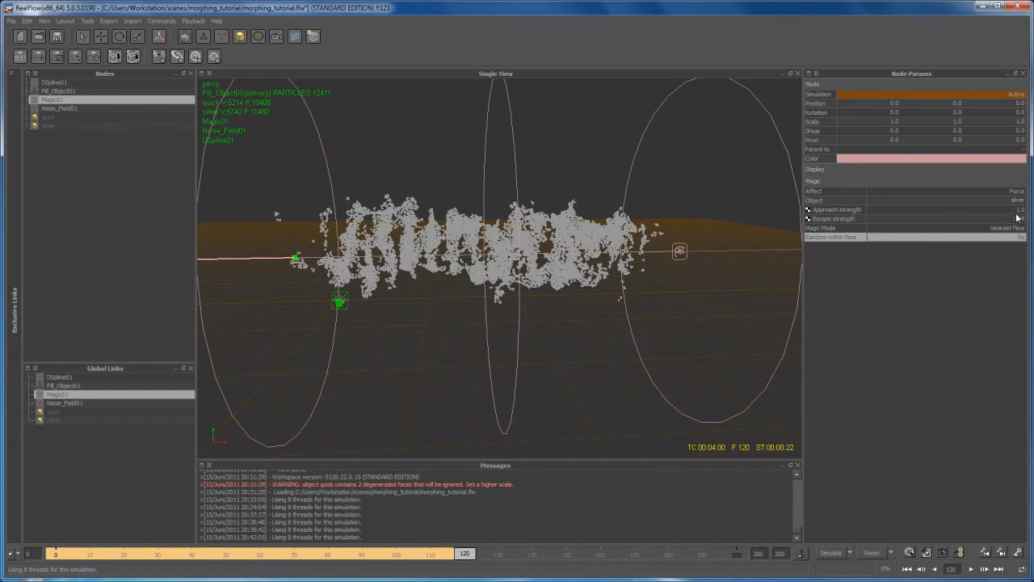
click(1019, 210)
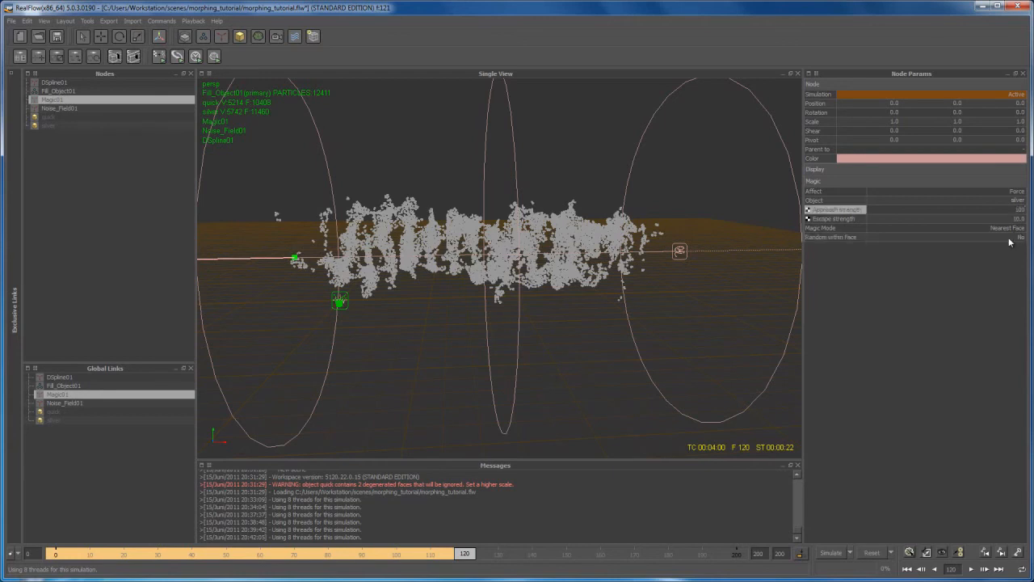
text(10)
key(Tab)
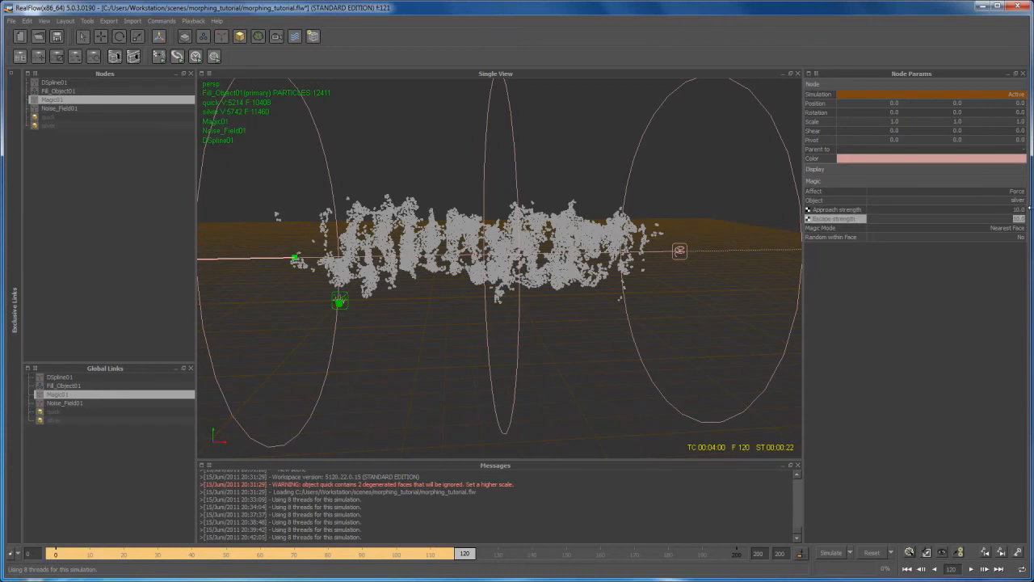
text(50)
key(Return)
Reset the simulation data, select the fill object's particles and simulate up to frame 180
alt+drag(572, 332, 580, 366)
click(872, 553)
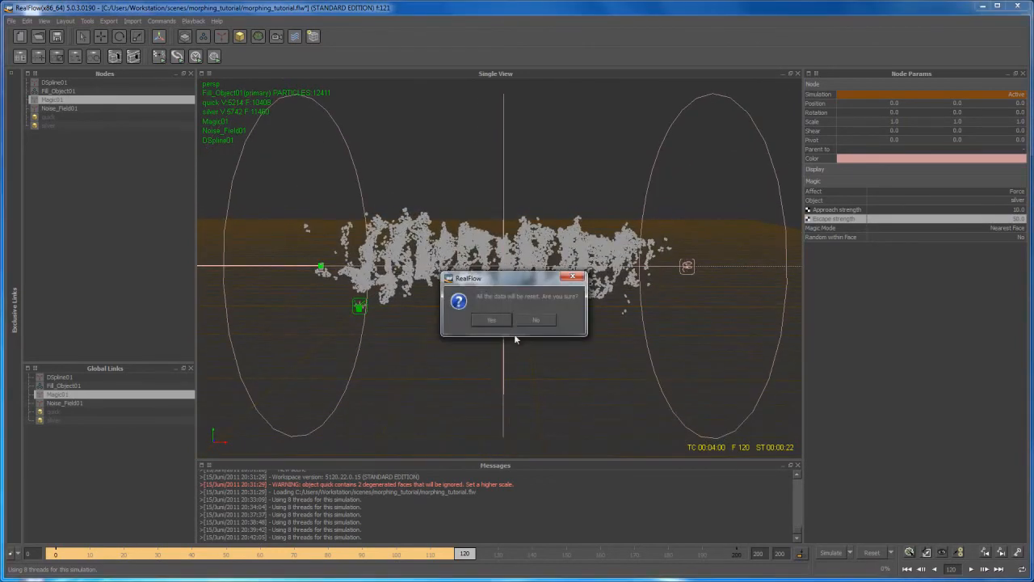
click(492, 320)
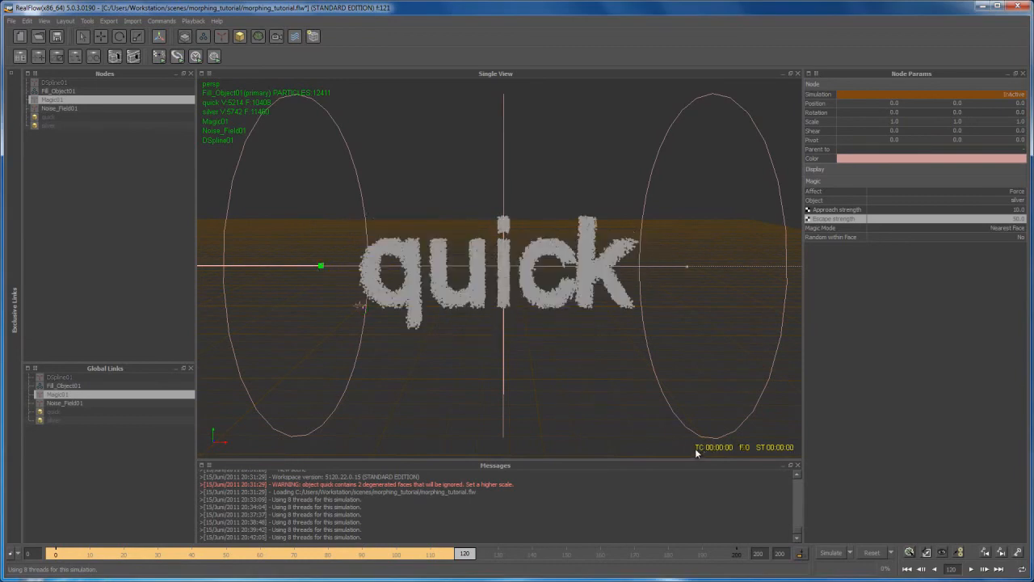
drag(614, 287, 653, 353)
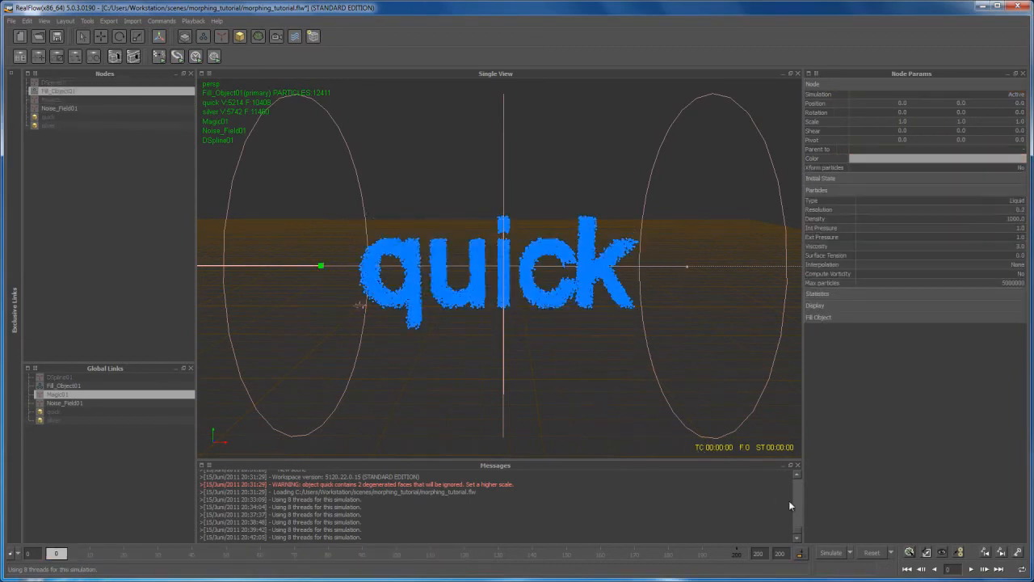
click(831, 554)
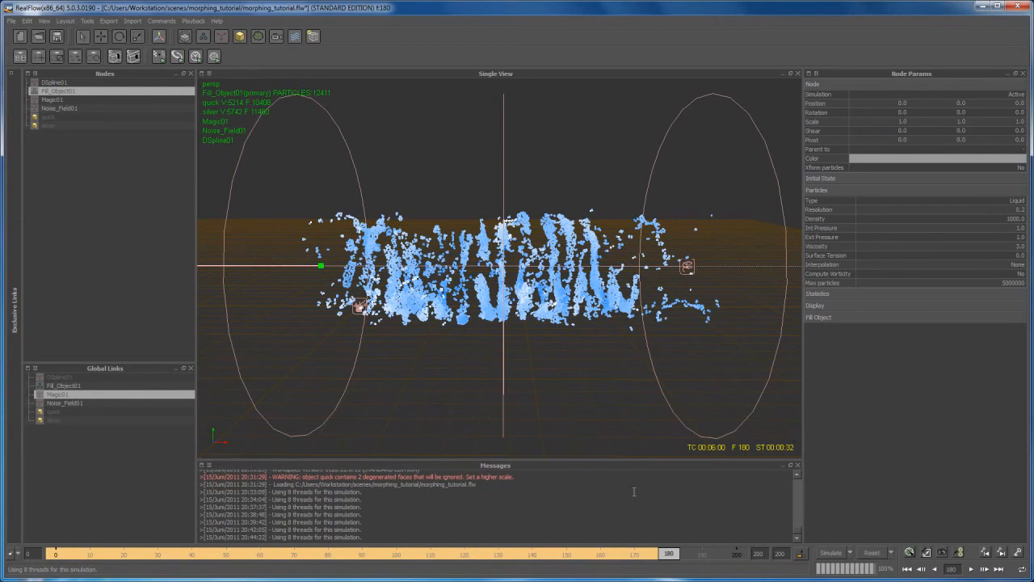
Go back to around frame 119 and check Magic01's Simulation state and the particles there
drag(667, 556, 463, 556)
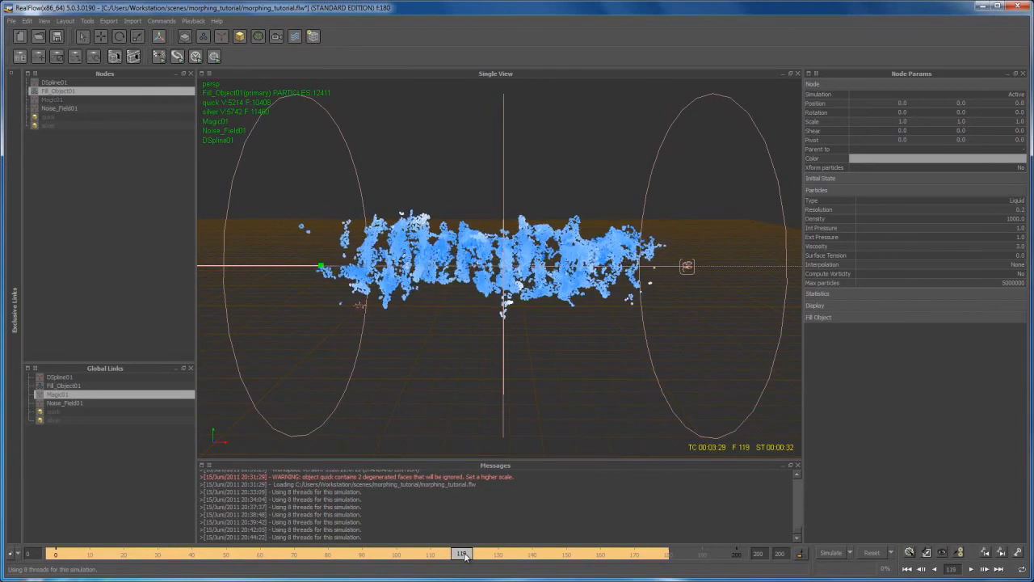
click(52, 99)
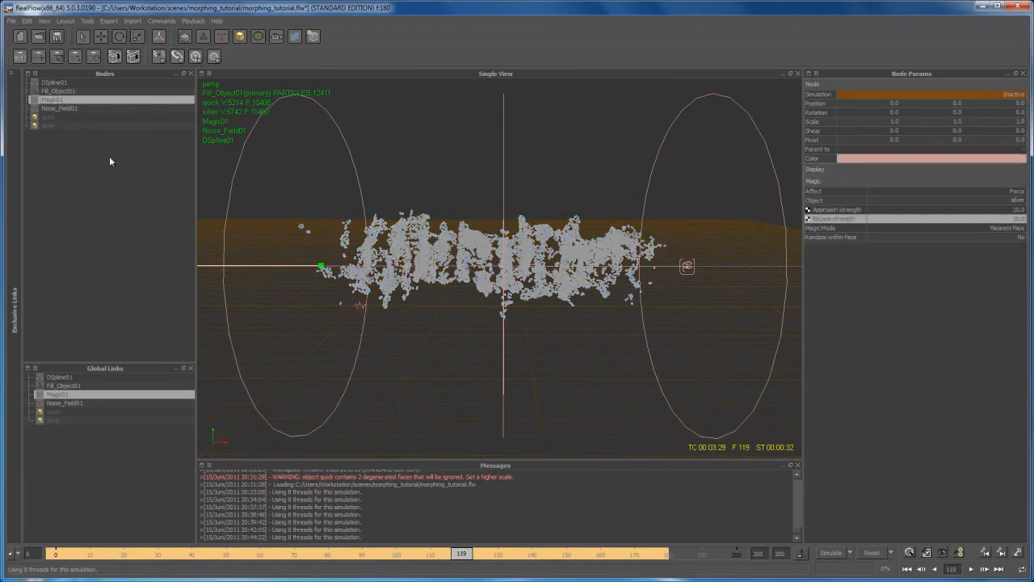
drag(465, 554, 455, 556)
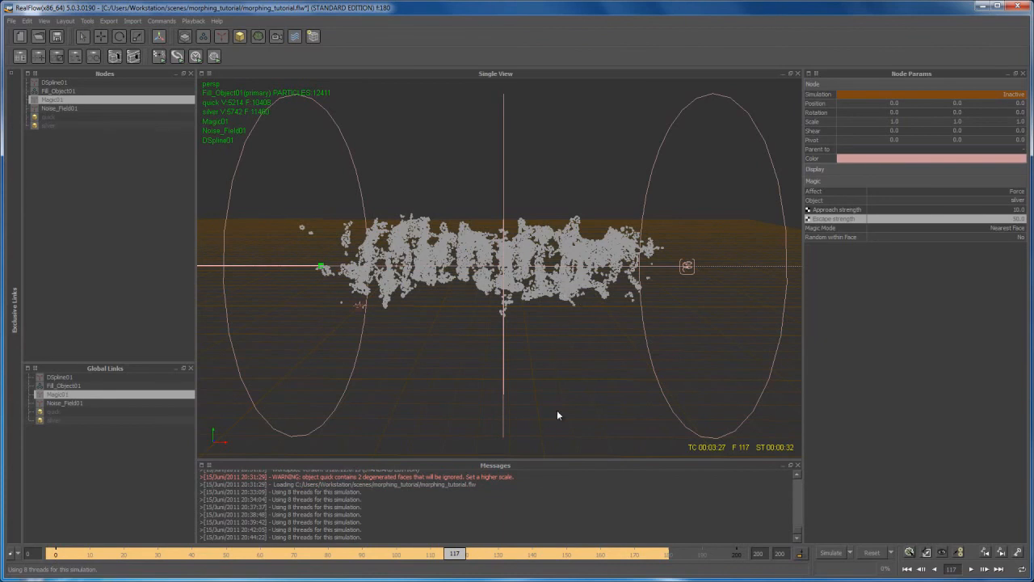
Remove Magic01 from the global links and link the Magic01 node there again
click(65, 400)
click(67, 394)
key(Delete)
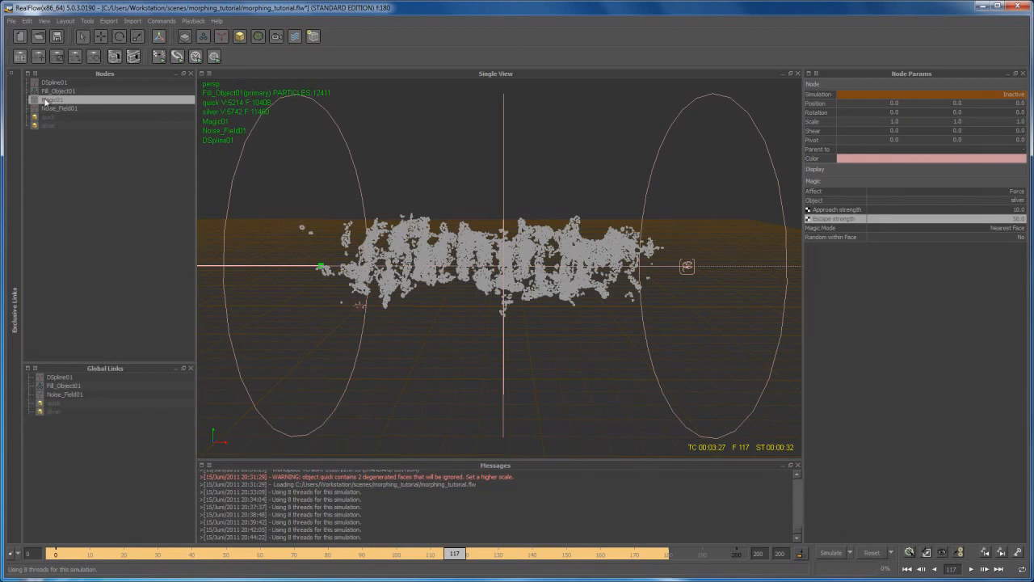
drag(51, 103, 105, 366)
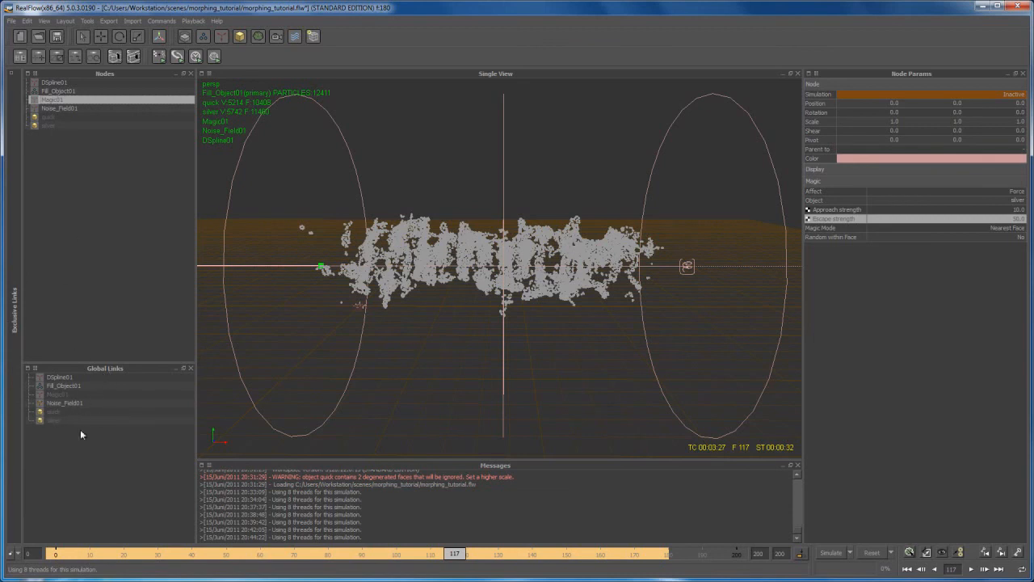
Reset the simulation data, select the "quick" particles and simulate the full morph to frame 200
click(879, 553)
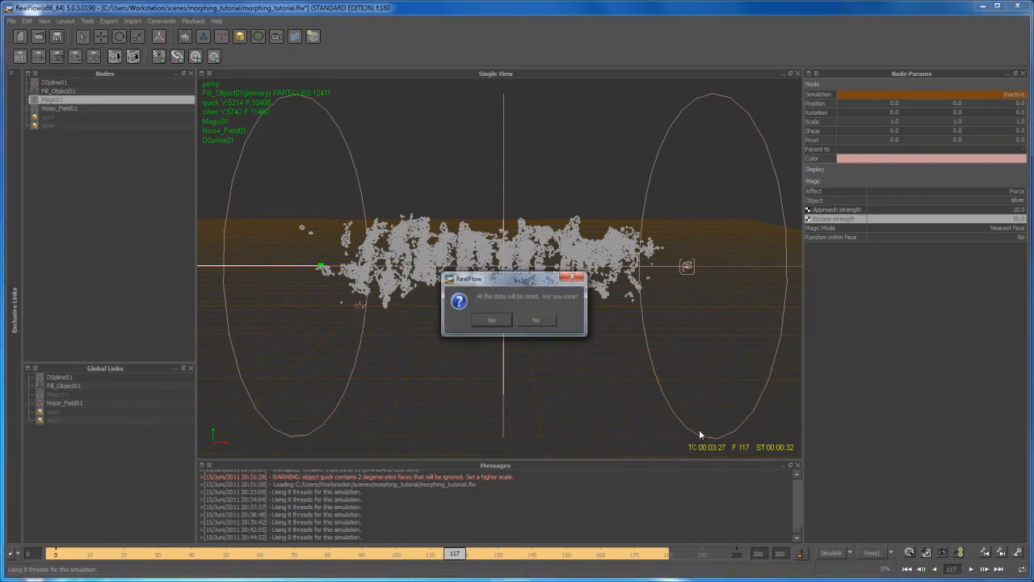
click(494, 318)
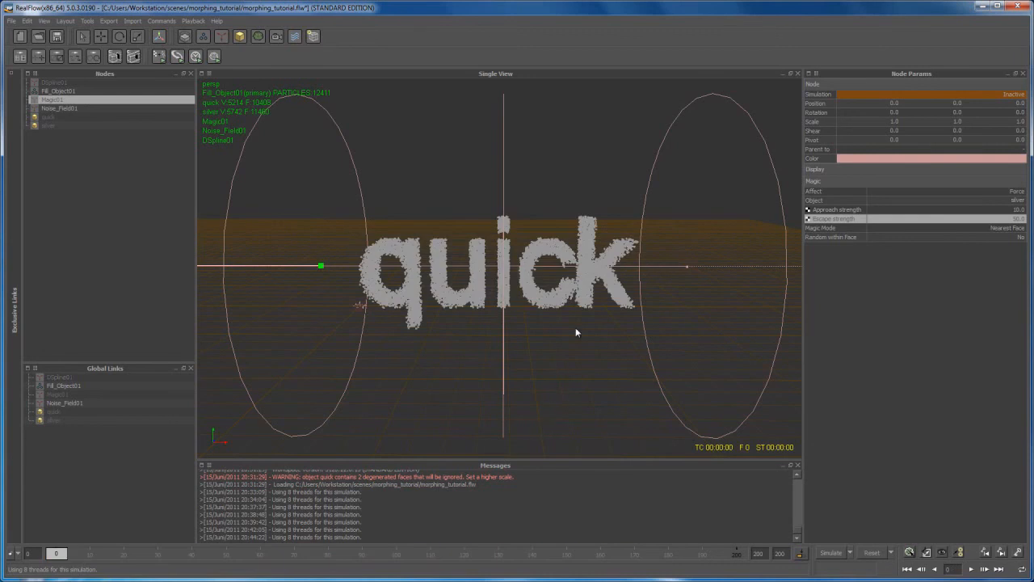
click(567, 306)
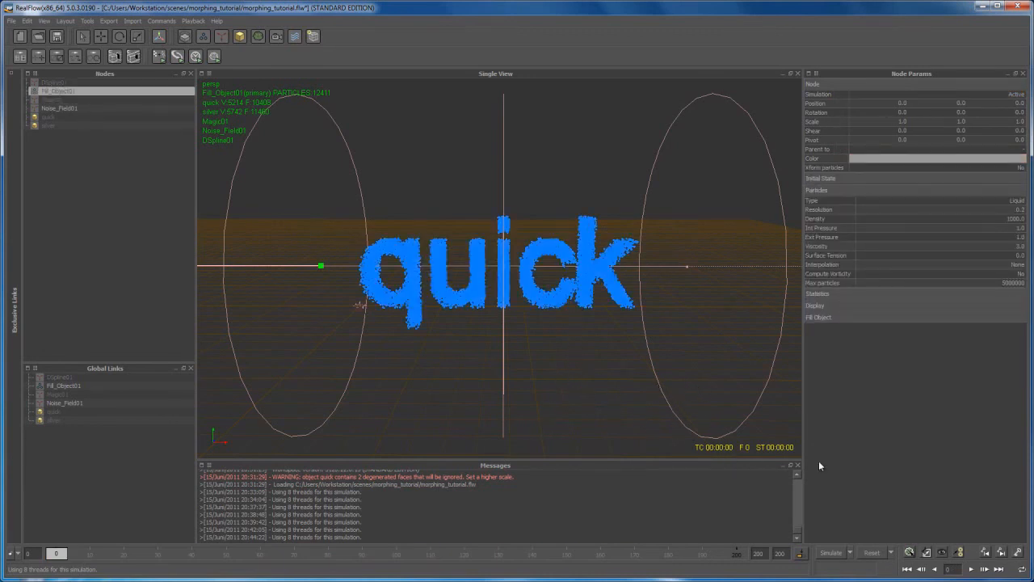
click(833, 554)
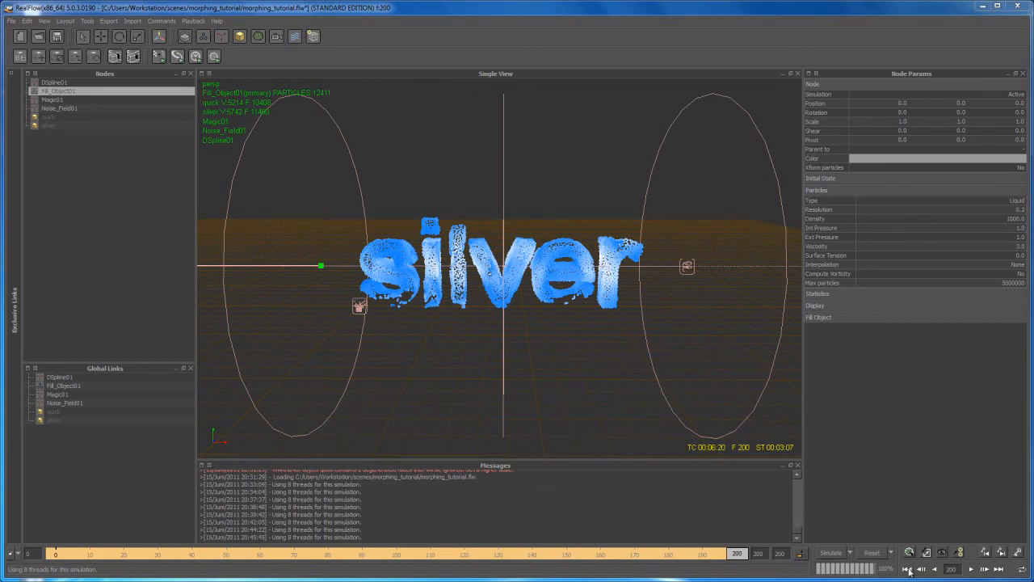
Return to frame 0, frame the text closely, and create a video preview of the morph, closing the player after watching
click(906, 569)
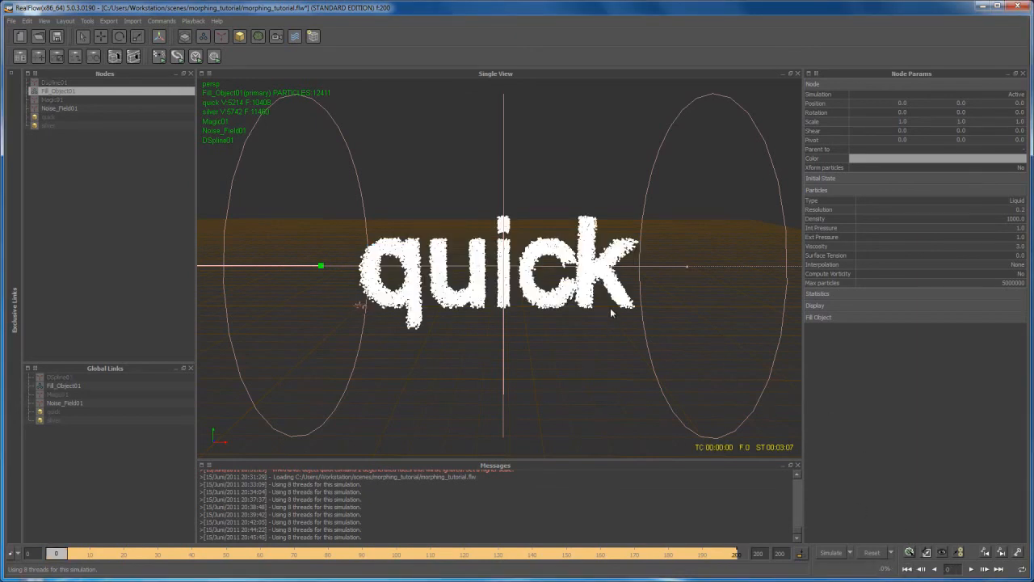
alt+drag(597, 294, 584, 321)
alt+middle_drag(584, 320, 576, 327)
alt+right_drag(575, 323, 578, 324)
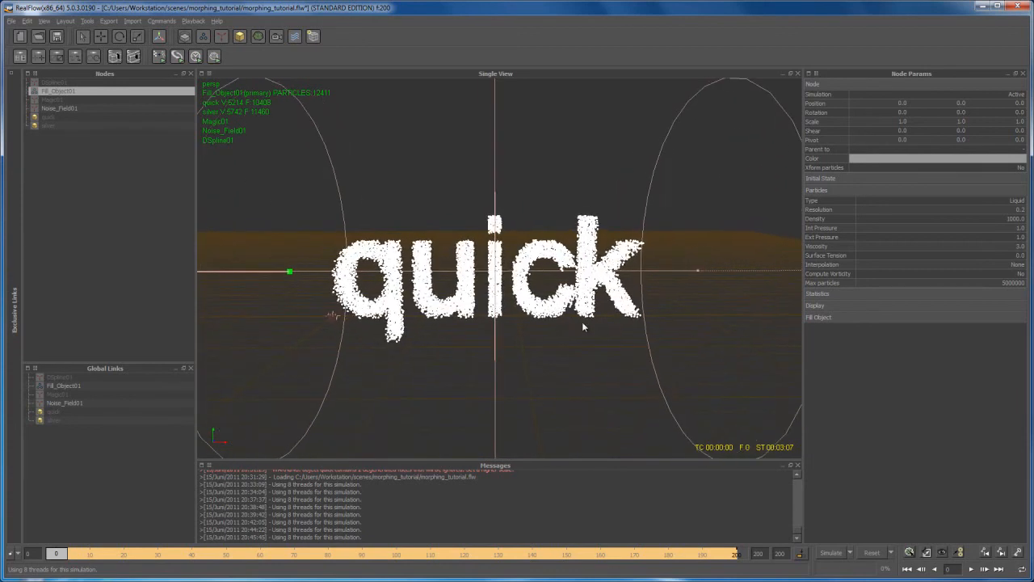
click(194, 21)
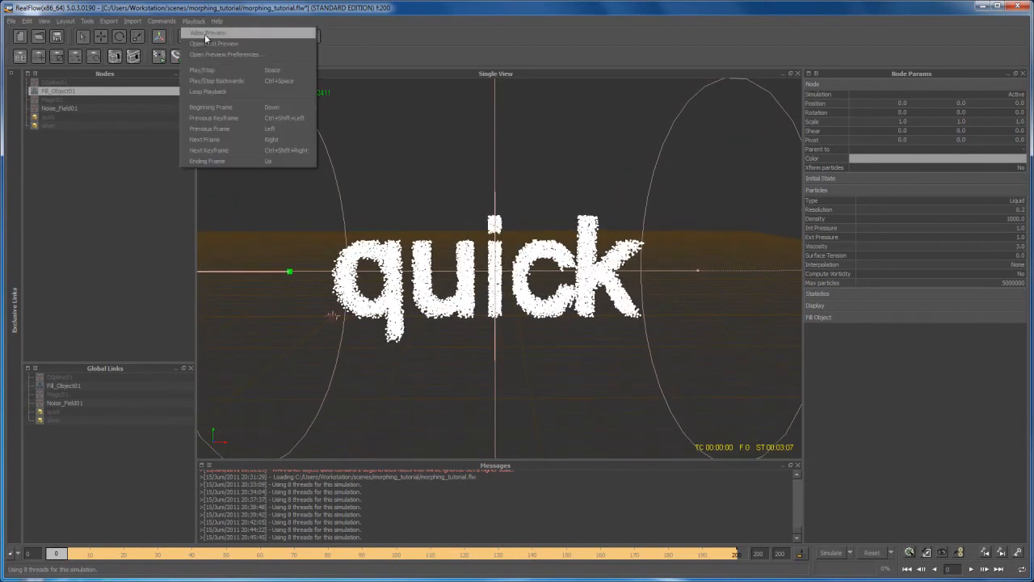
click(207, 33)
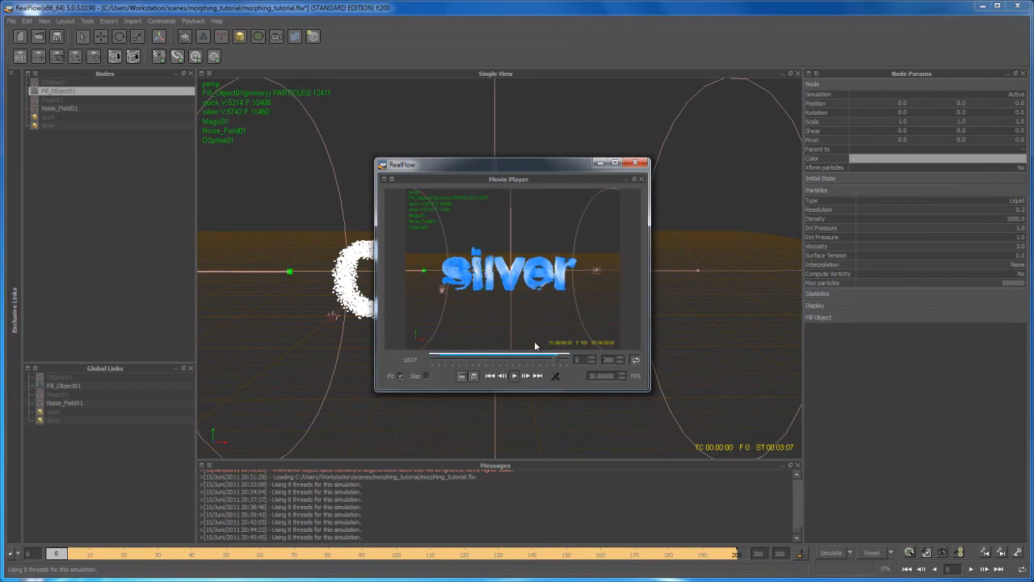
click(636, 164)
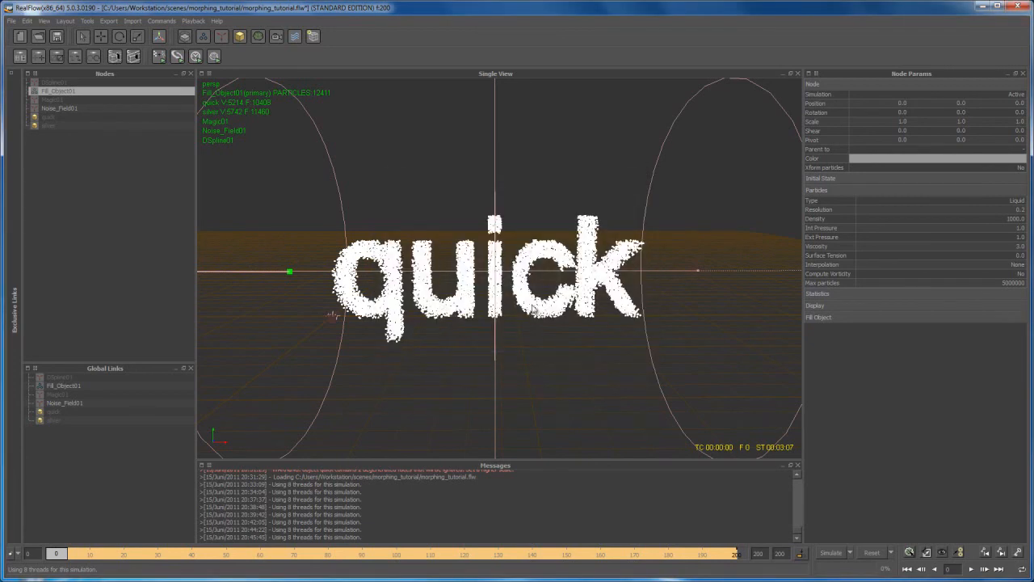
Go to frame 200 and examine the "silver" particles up close and from several angles
click(737, 556)
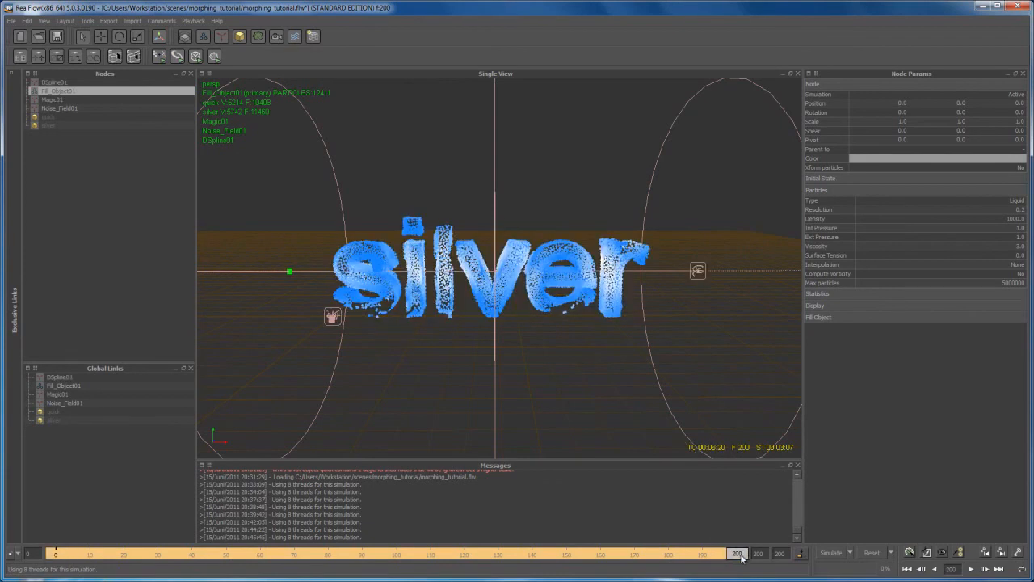
alt+drag(637, 373, 582, 324)
alt+right_drag(582, 324, 525, 342)
mouse_move(524, 346)
alt+mouse_down()
mouse_move(536, 370)
mouse_move(515, 349)
alt+mouse_up()
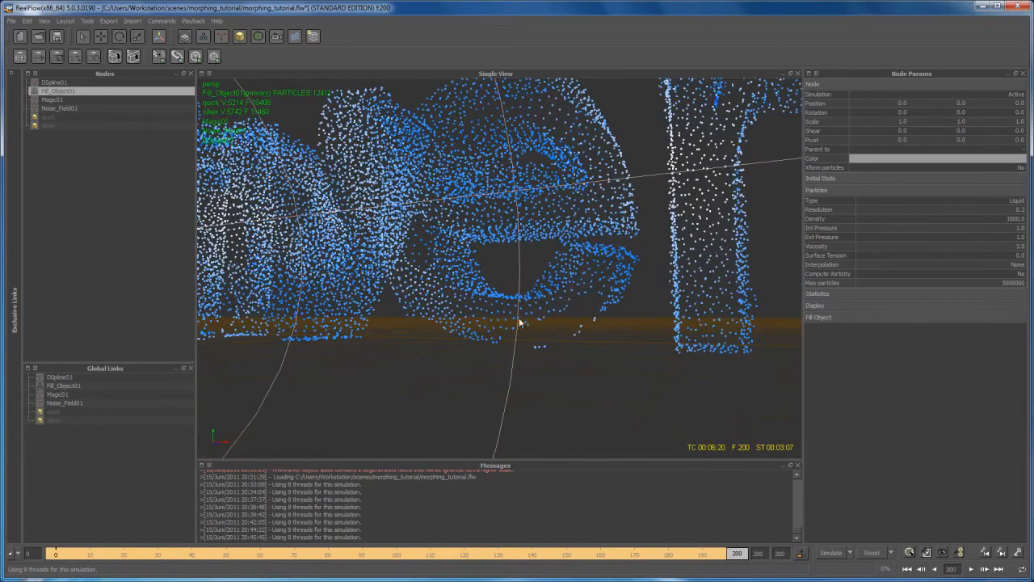
alt+right_drag(552, 328, 562, 355)
alt+drag(562, 355, 551, 398)
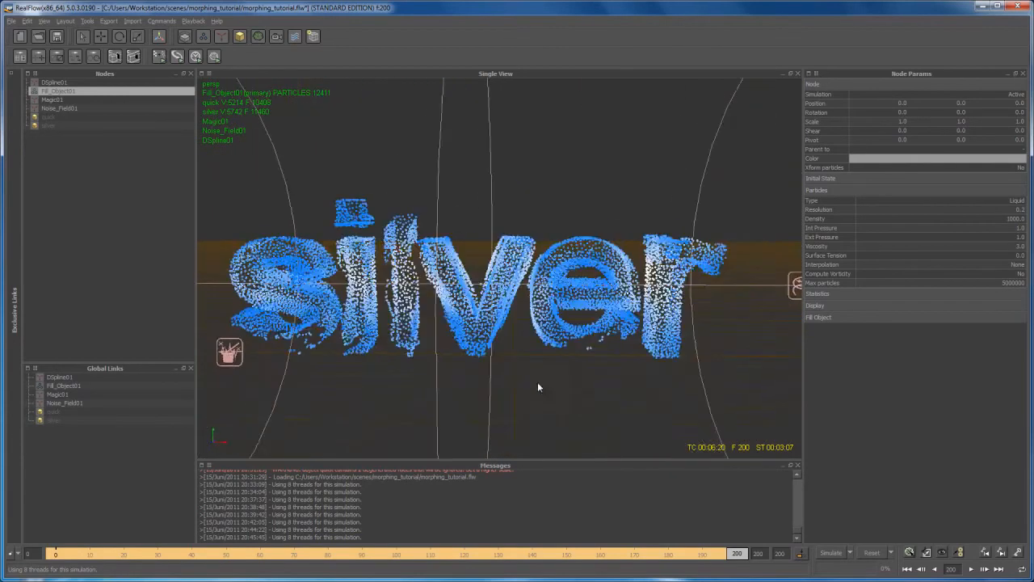
scroll(545, 381, down, 4)
scroll(537, 378, up, 2)
scroll(520, 373, up, 2)
scroll(537, 397, down, 3)
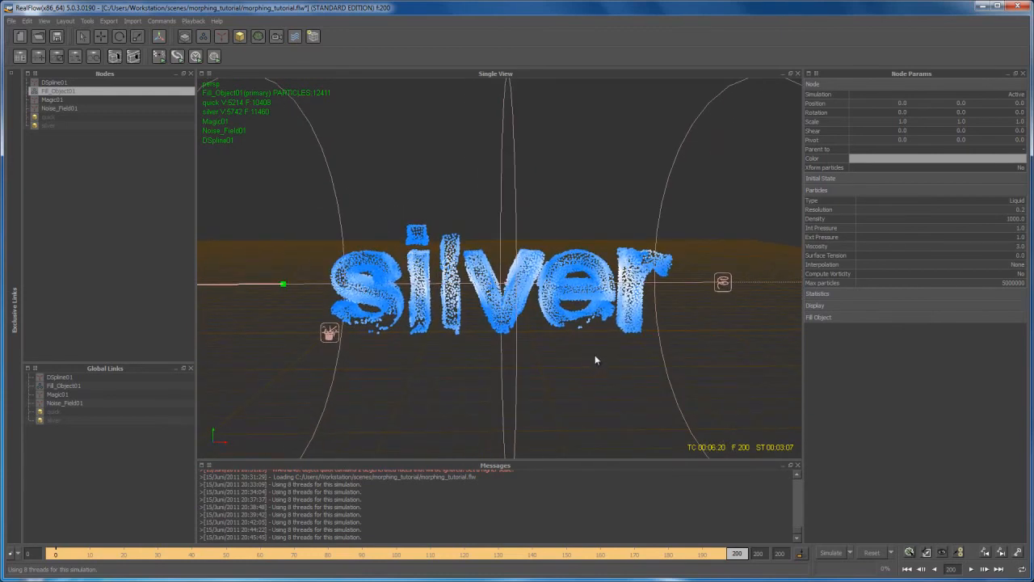